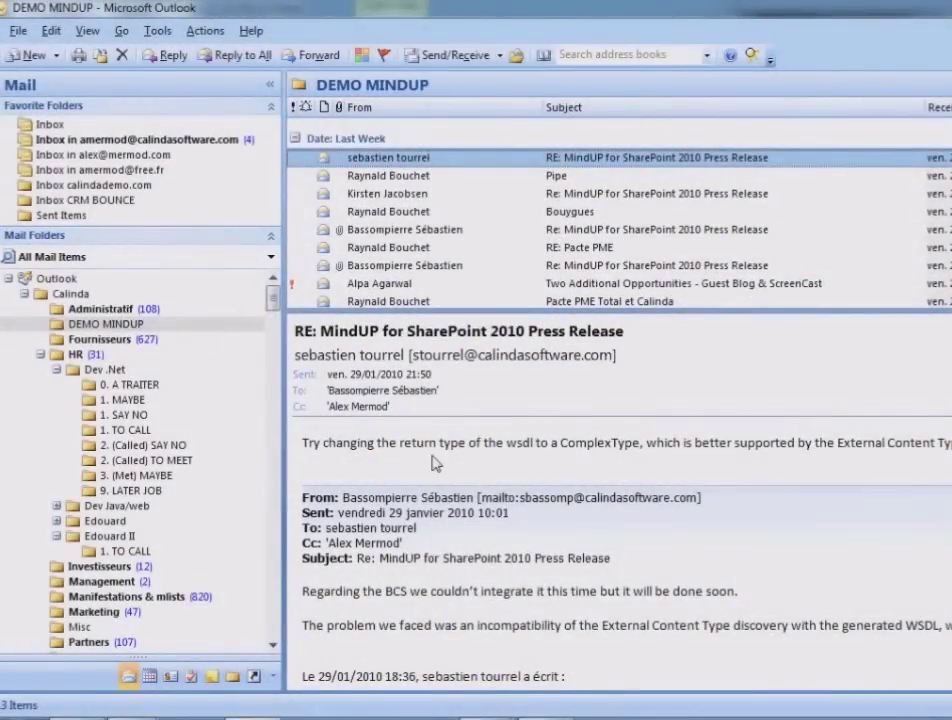
# Read through the press-release replies in DEMO MINDUP, including the one with sample_wsdl.wsdl
pyautogui.scroll(-5, 400, 500)
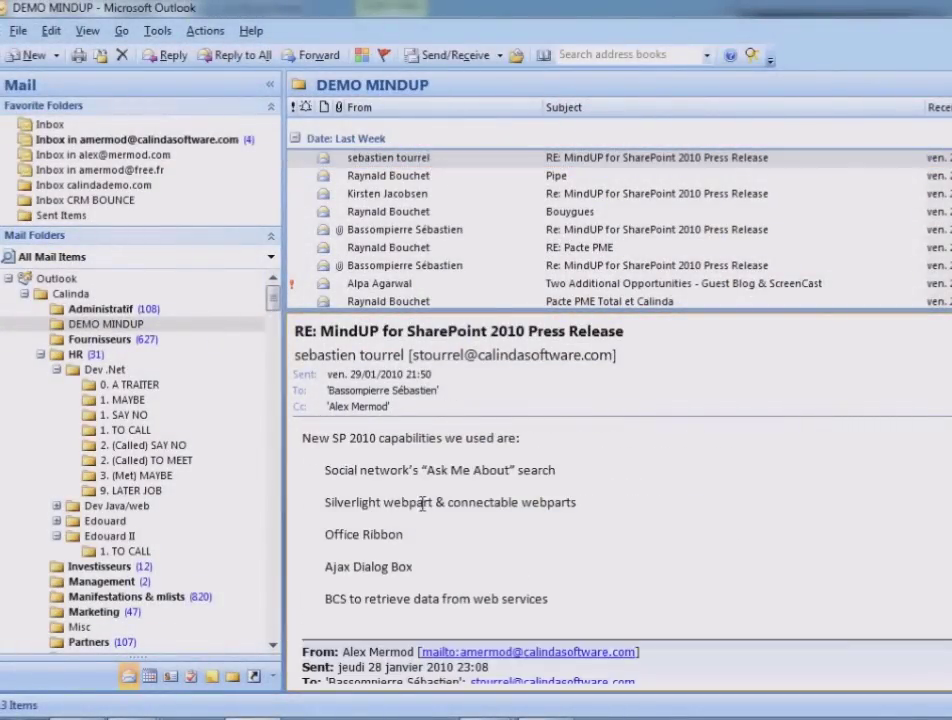
pyautogui.scroll(-6, 440, 495)
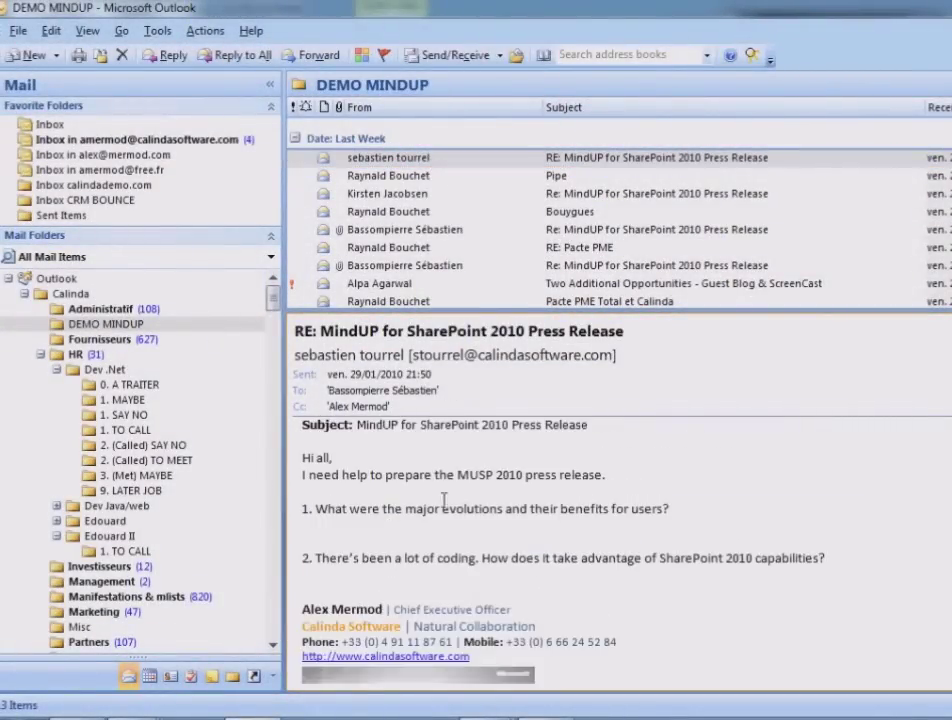
pyautogui.scroll(-3, 489, 512)
pyautogui.scroll(3, 489, 512)
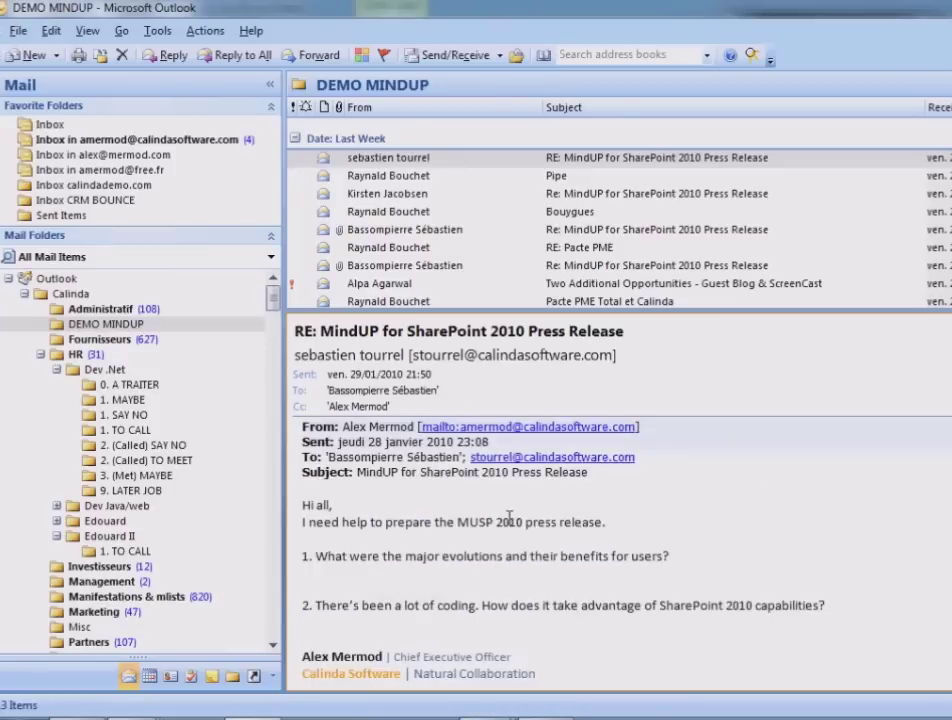
pyautogui.click(424, 194)
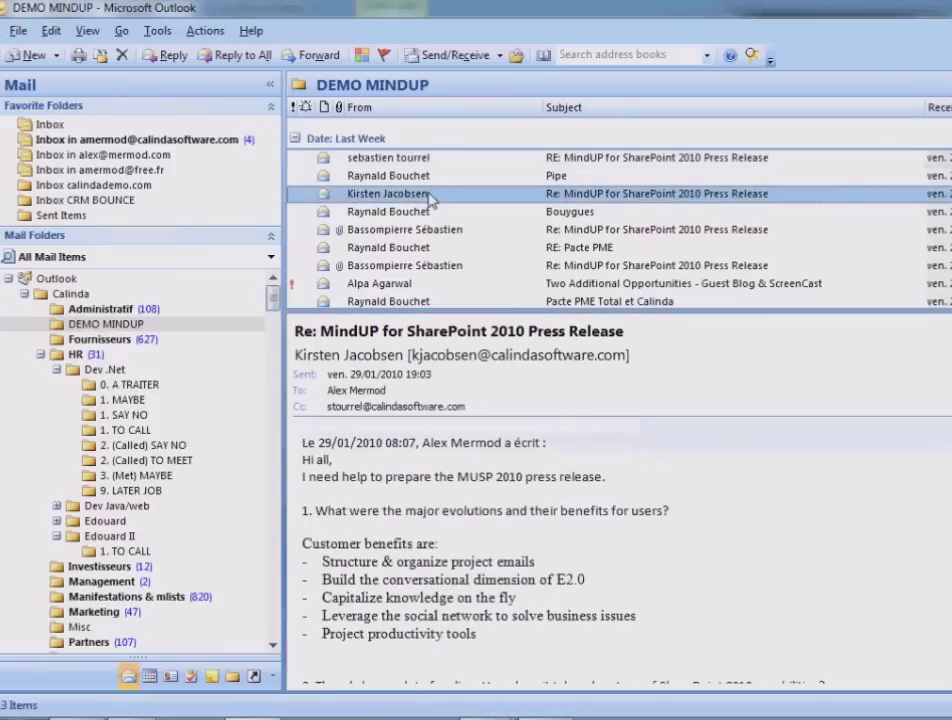
pyautogui.scroll(-4, 530, 460)
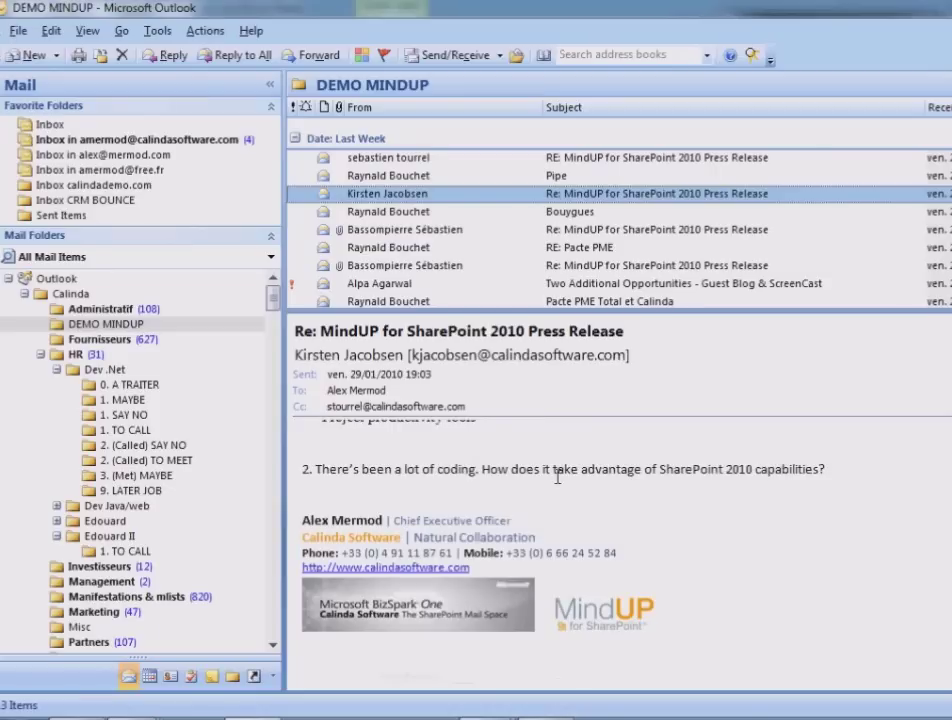
pyautogui.click(487, 229)
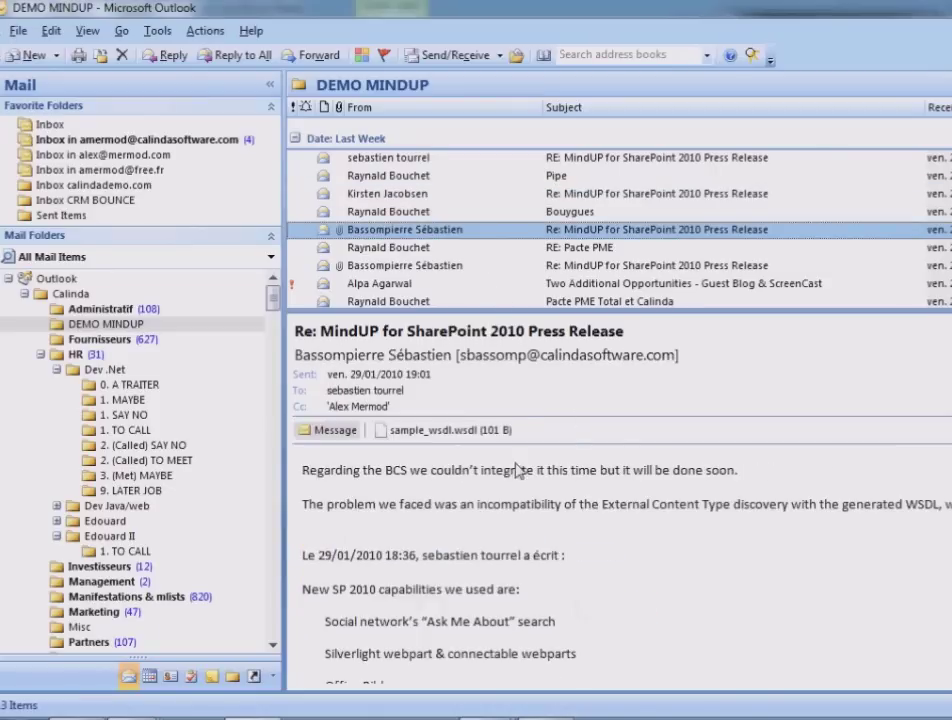
pyautogui.scroll(-4, 535, 470)
pyautogui.scroll(-6, 535, 470)
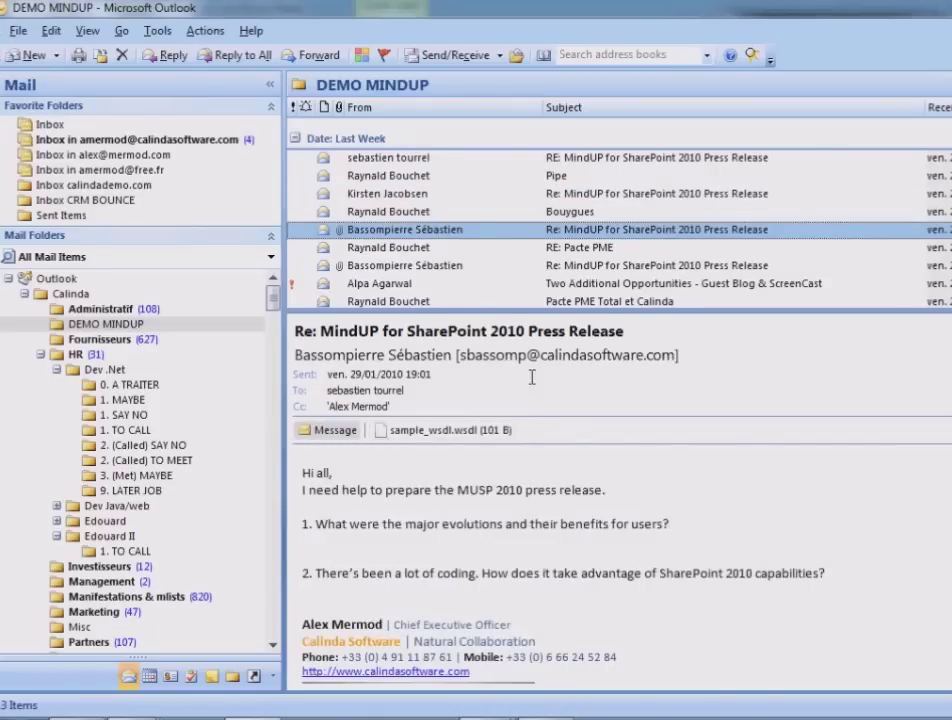
# View the demo_scenario.docx attachment and older replies, then switch to the SharePoint site
pyautogui.click(512, 266)
pyautogui.scroll(-3, 573, 509)
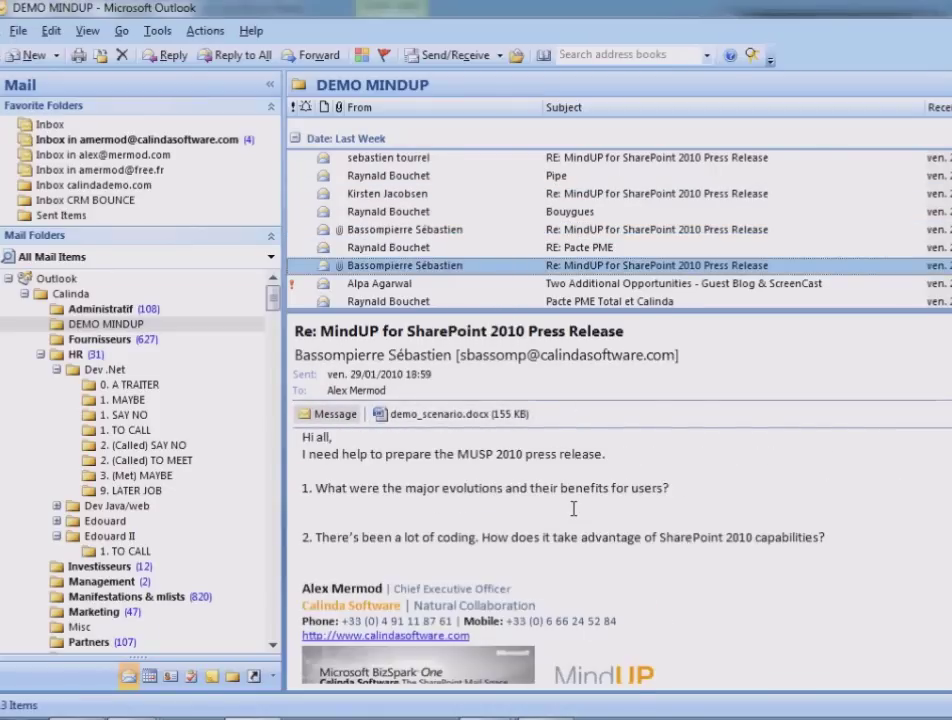
pyautogui.press('Tab')
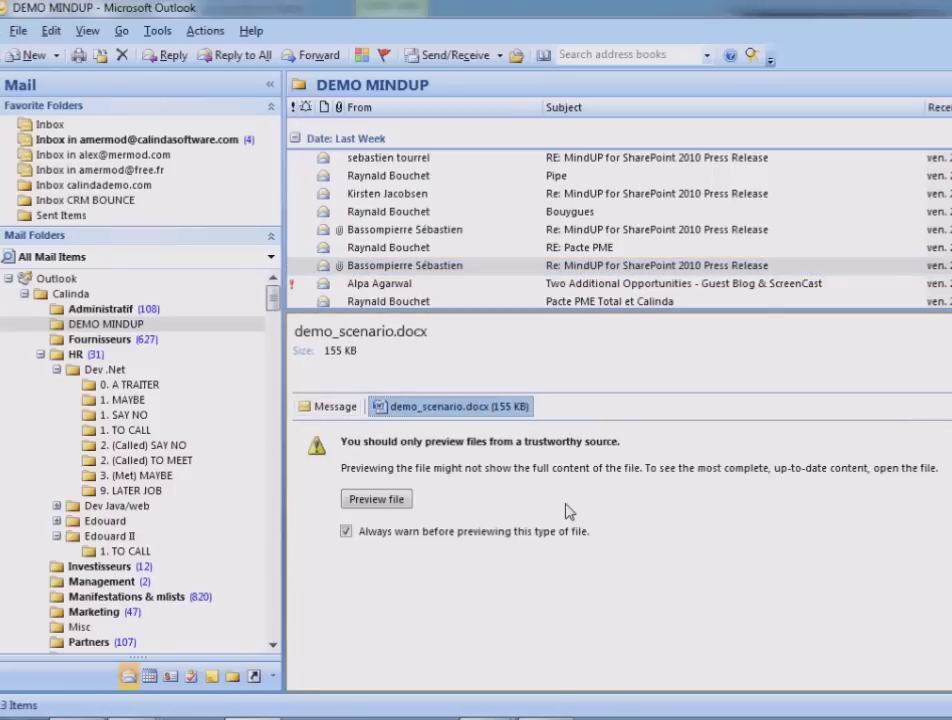
pyautogui.scroll(-1, 585, 300)
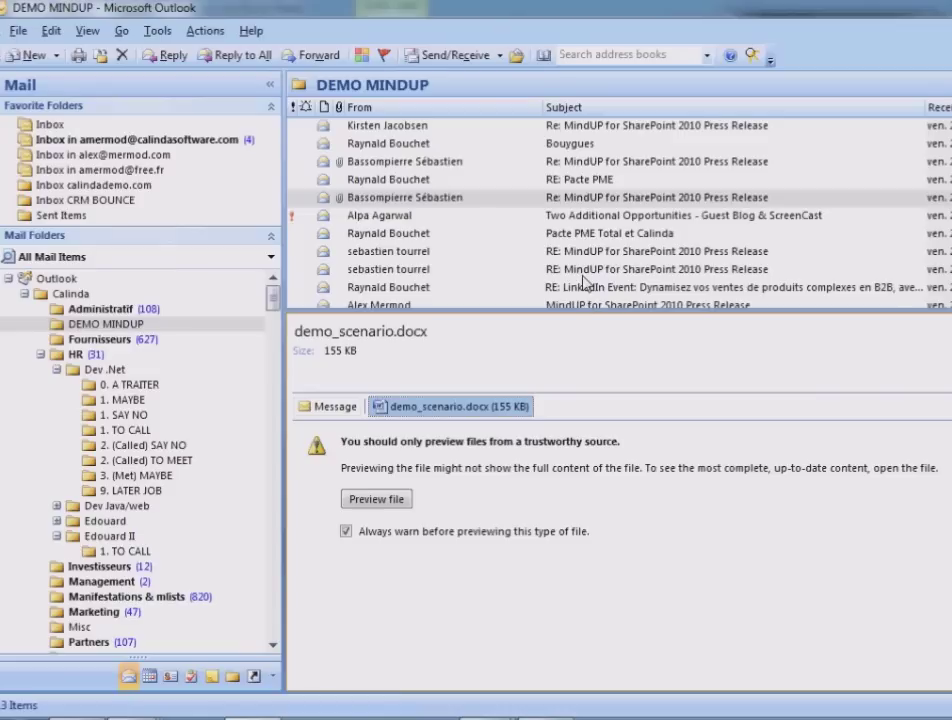
pyautogui.click(578, 252)
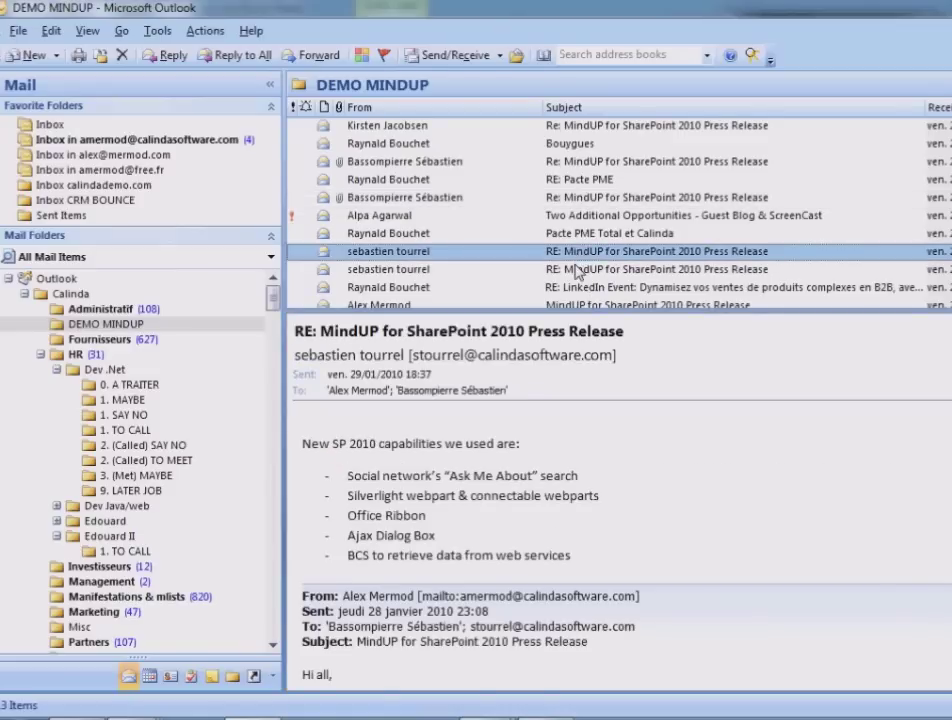
pyautogui.click(577, 270)
pyautogui.hotkey('alt', 'Tab')
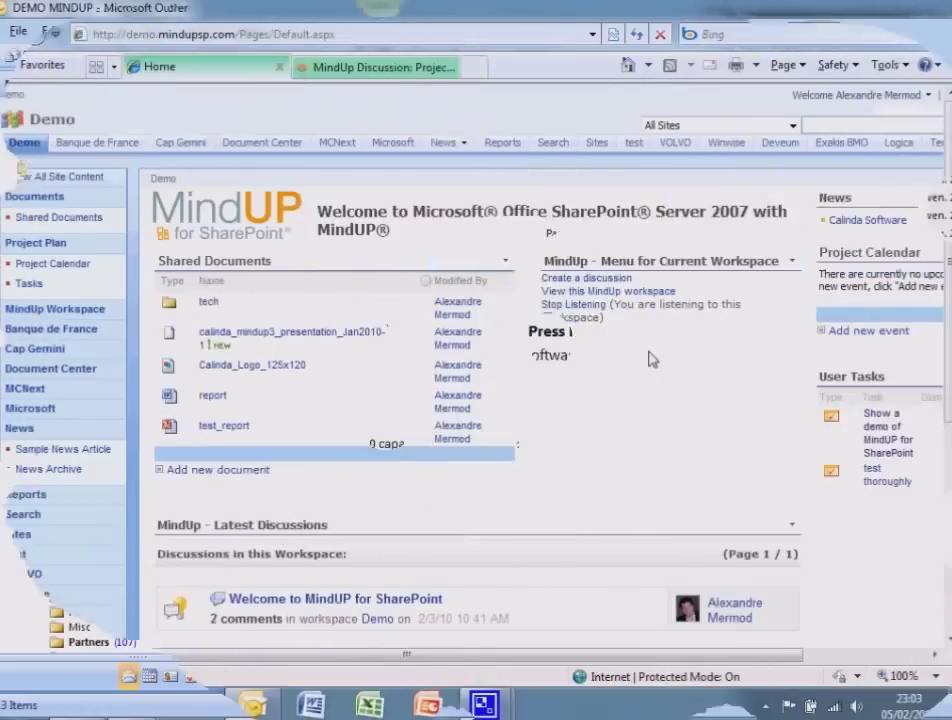
# Create a MindUP discussion, toggling one member's Listens to Discussion setting before entering details
pyautogui.click(586, 279)
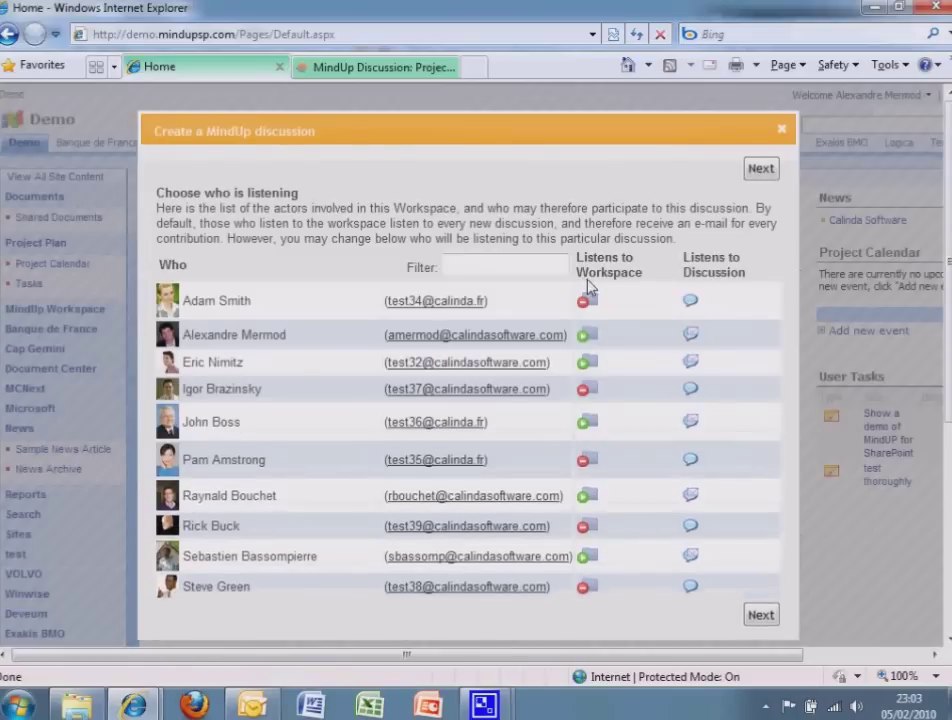
pyautogui.click(520, 276)
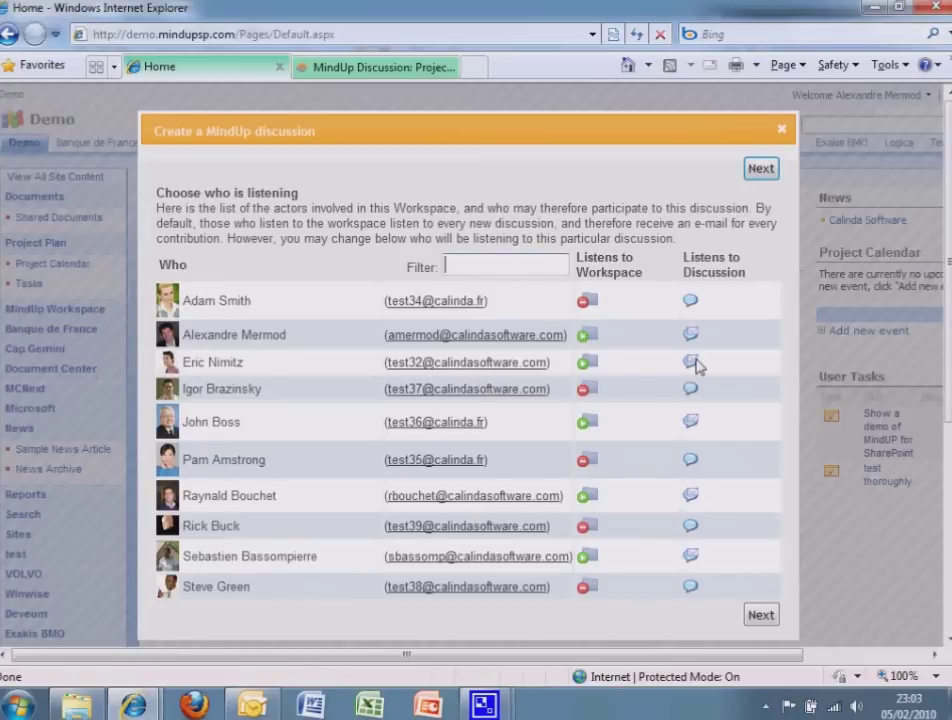
pyautogui.click(690, 423)
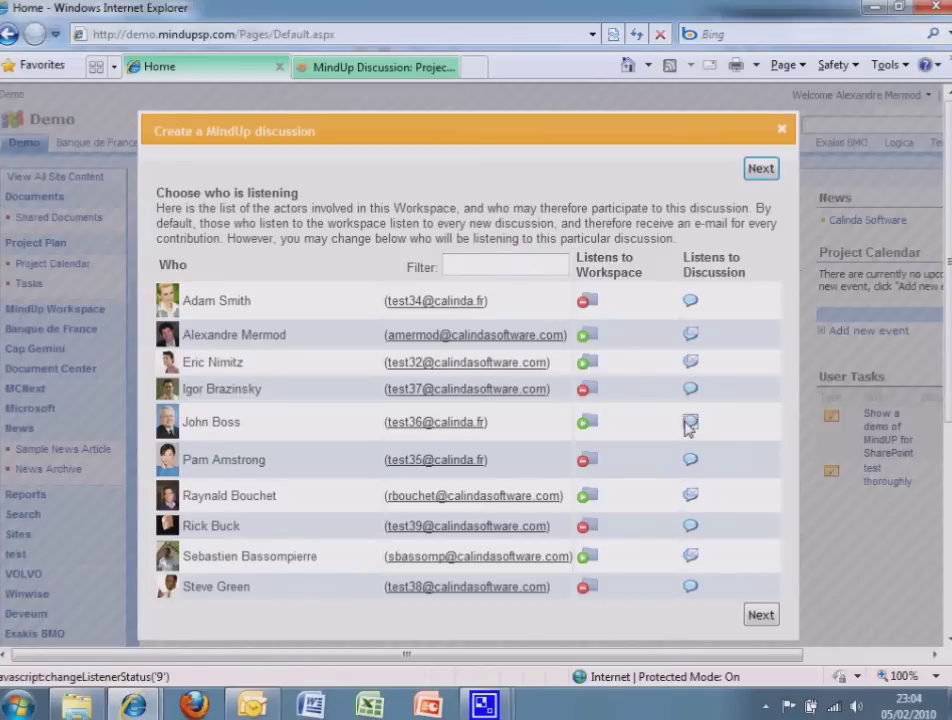
pyautogui.click(761, 616)
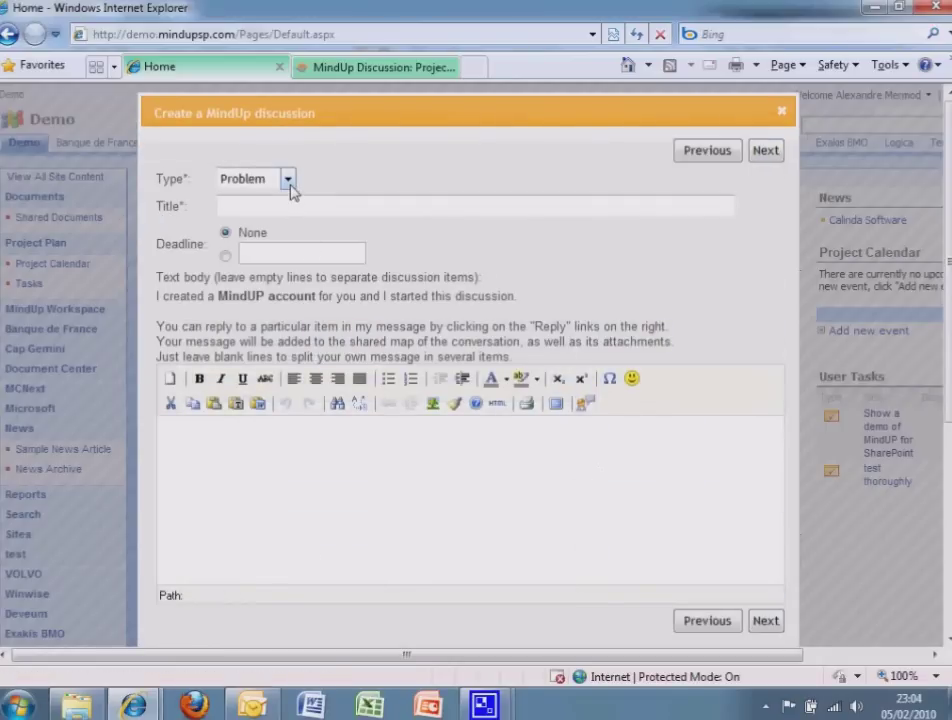
# Title the discussion 'I need help to write the MindUP for SharePoint 2010 press release'
pyautogui.click(288, 180)
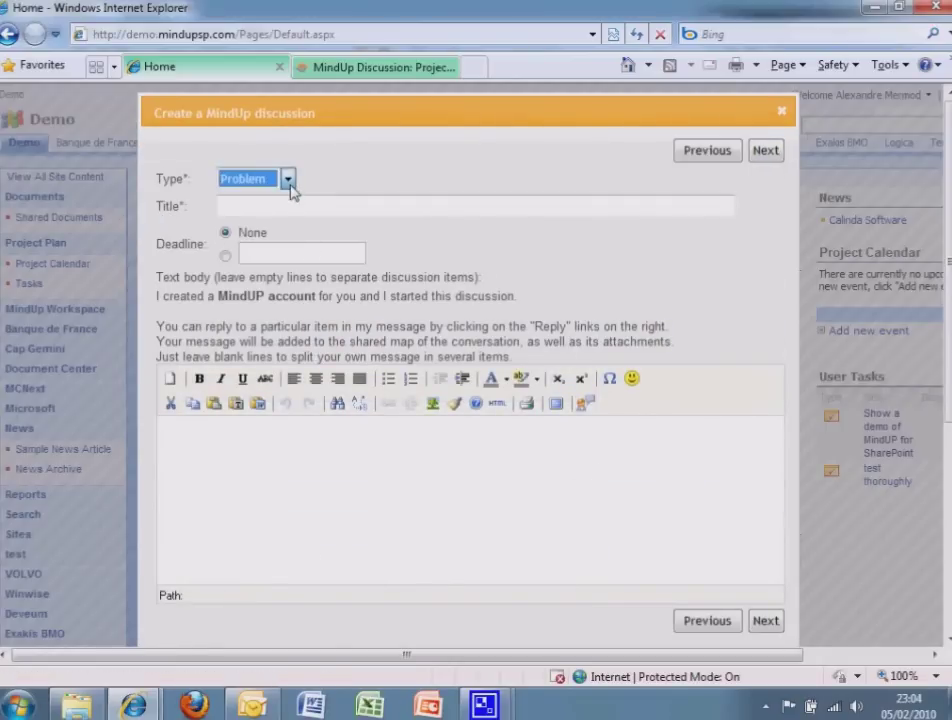
pyautogui.click(280, 208)
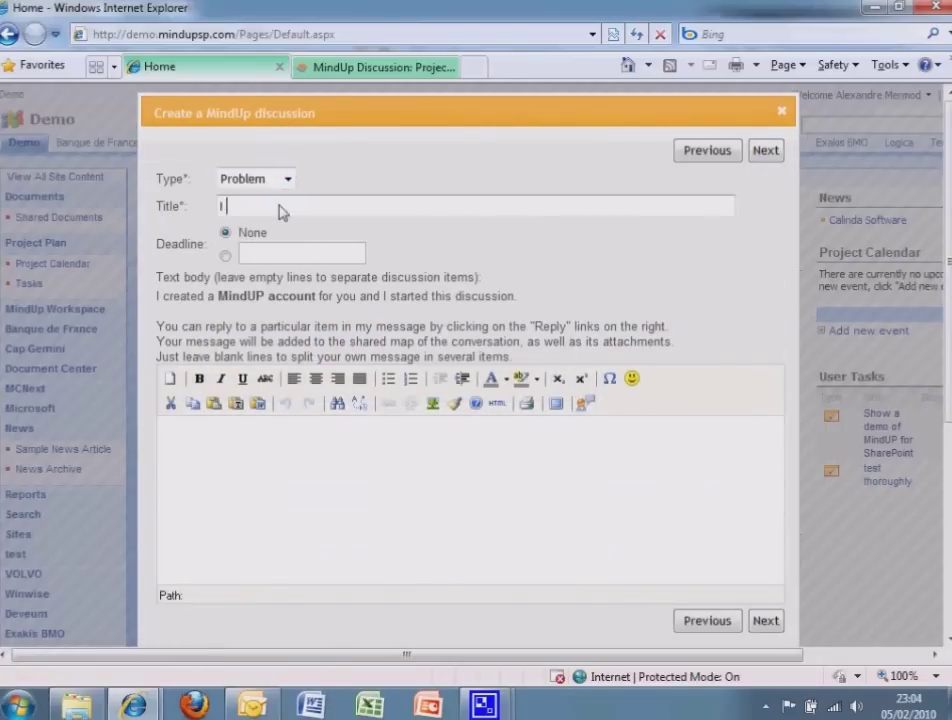
pyautogui.write('I need help to write the MindUP for SharePoint 2010 press release')
# Write the body 'Hi all,' with questions on new features and customer benefits, then preview
pyautogui.click(335, 443)
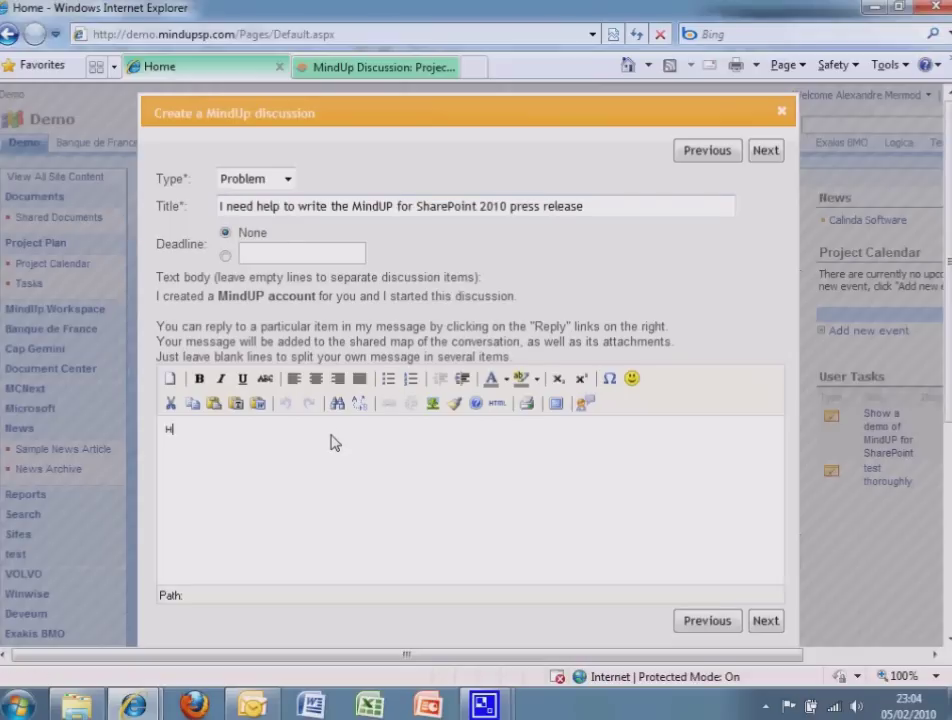
pyautogui.write('Hi all,')
pyautogui.press('Return')
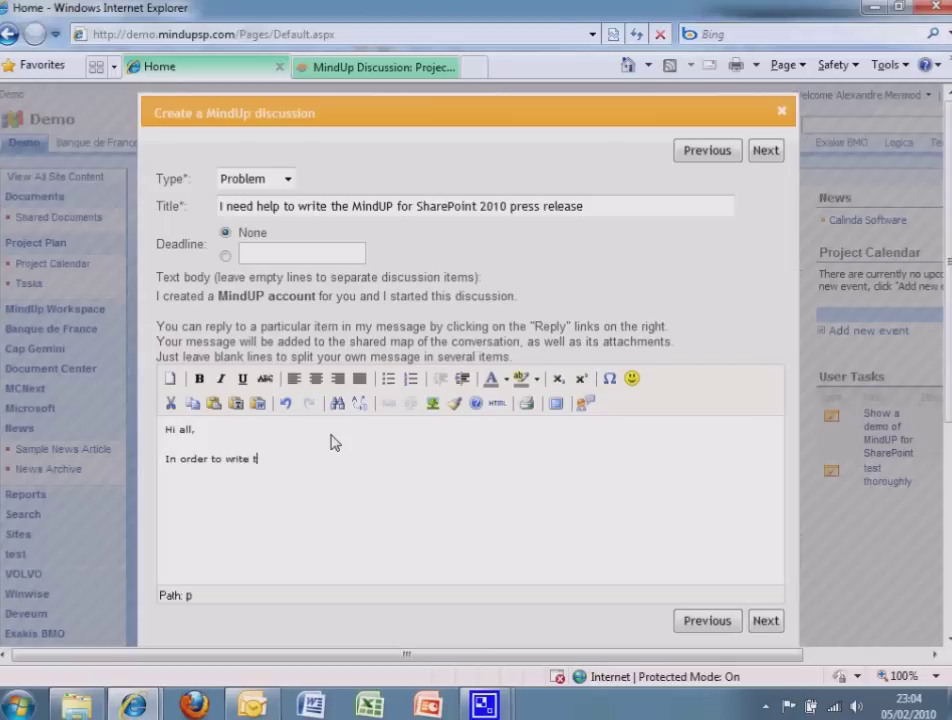
pyautogui.write('In order to write the')
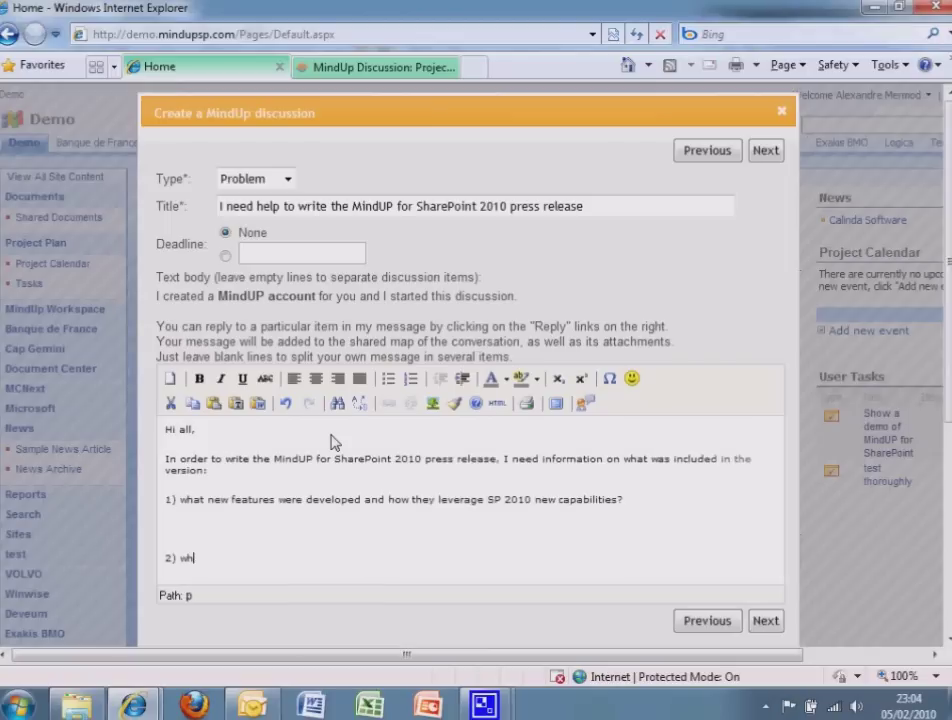
pyautogui.write('at are the benefi')
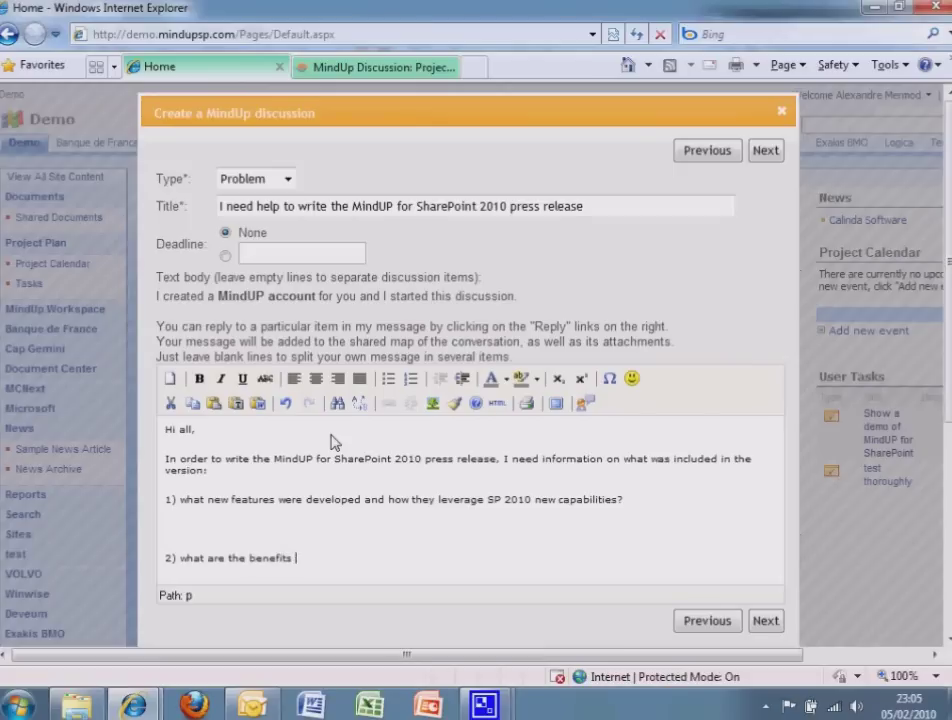
pyautogui.write('ts to customers?')
pyautogui.click(765, 624)
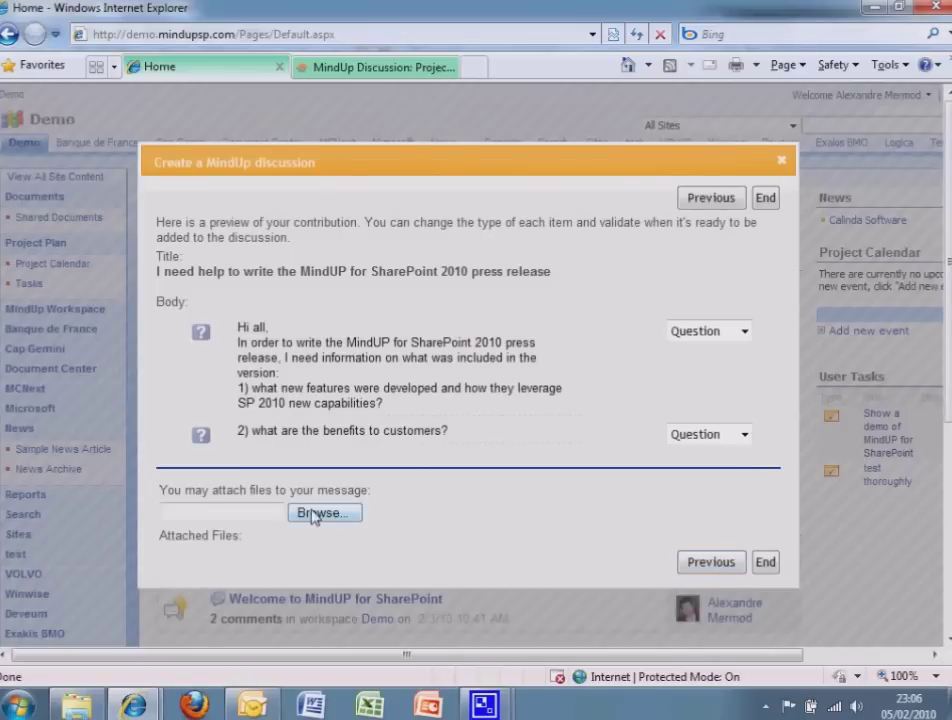
# Post the press-release discussion to the workspace with End
pyautogui.click(772, 568)
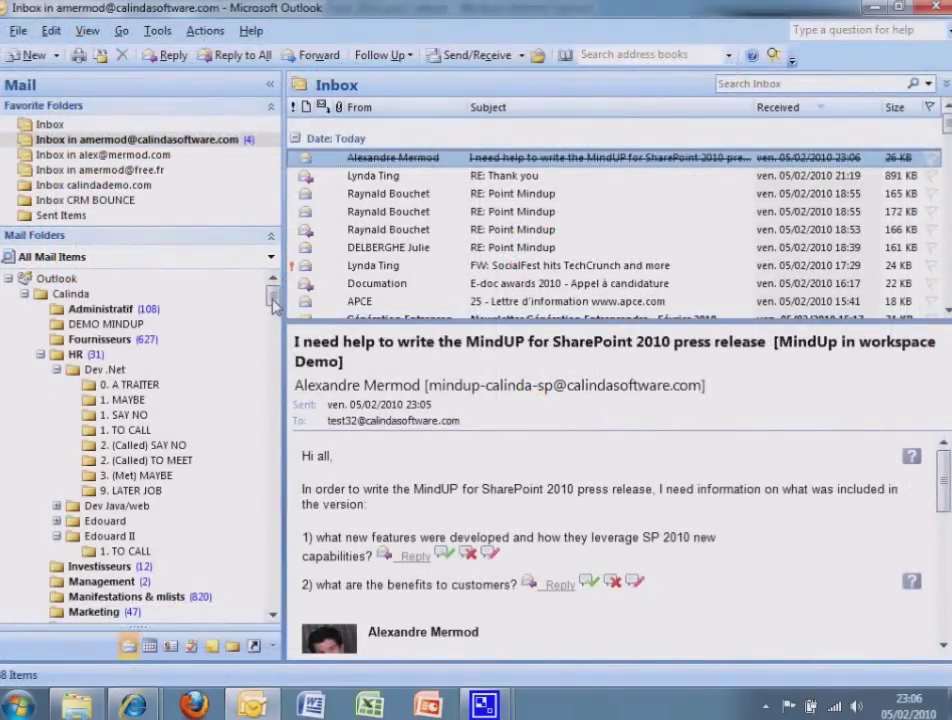
# Show the Demo folder under Sharepoint Sites in Outlook's Mail Folders
pyautogui.moveTo(272, 280); pyautogui.dragTo(272, 540)
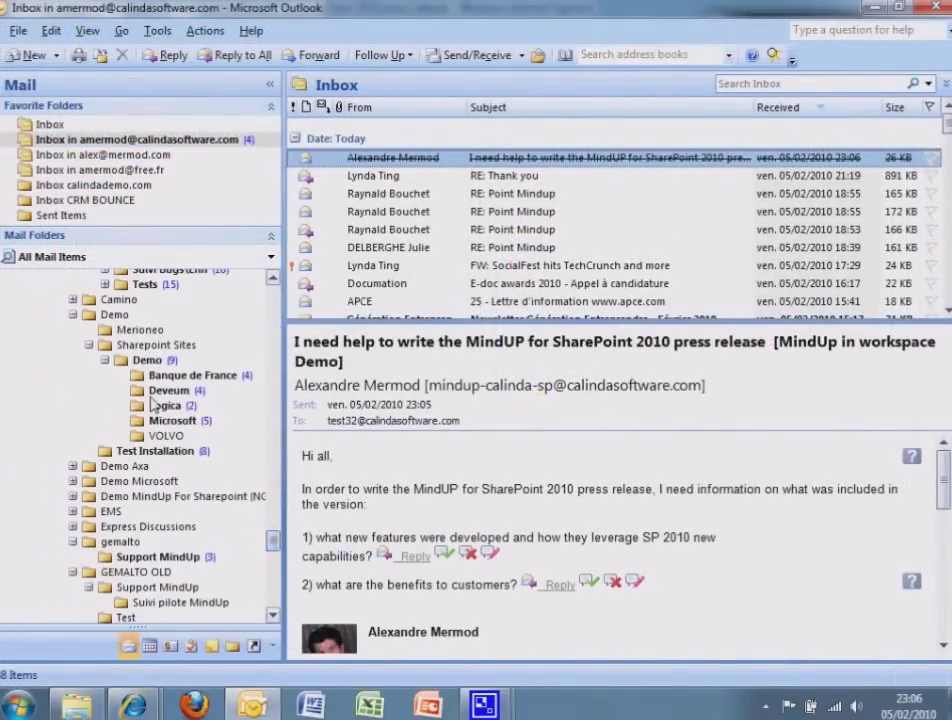
pyautogui.click(150, 362)
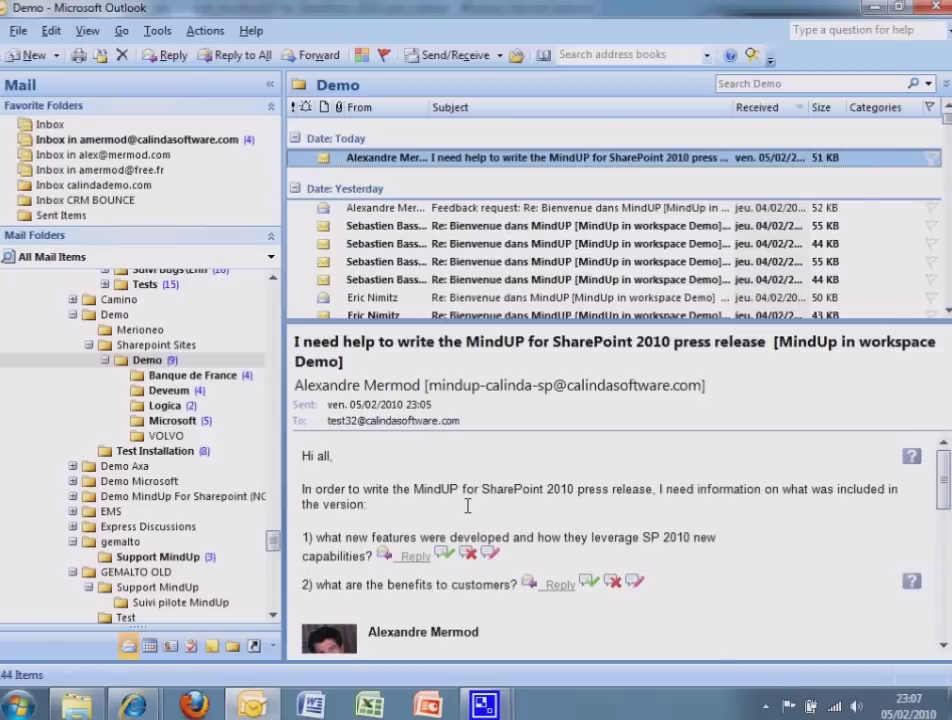
# Reply to the first question with 'The new features are :' and a dashed list, attaching report.doc
pyautogui.click(400, 565)
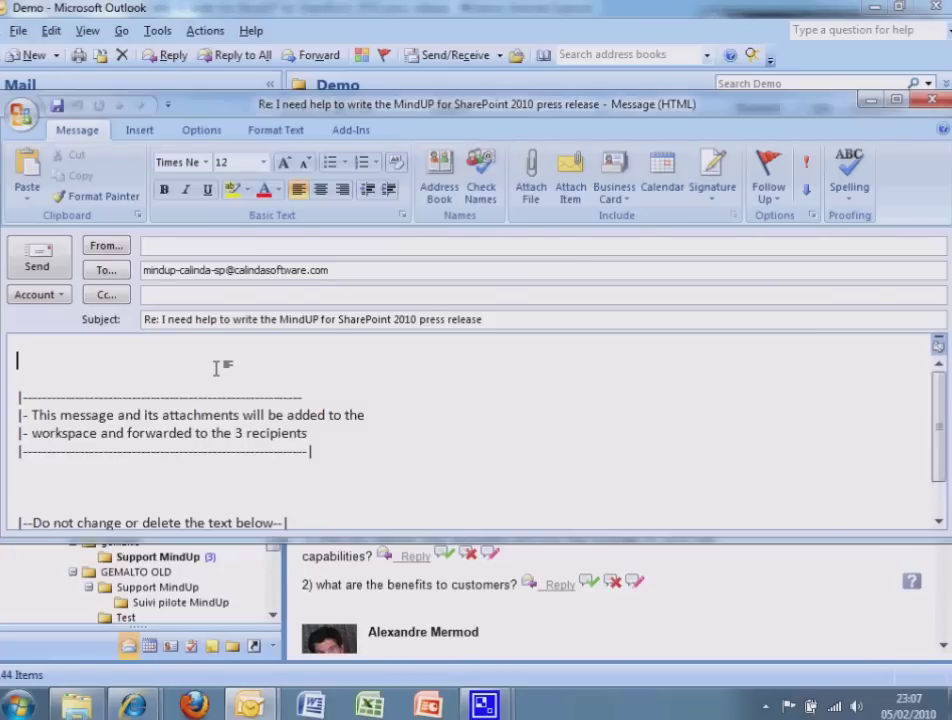
pyautogui.write('The new')
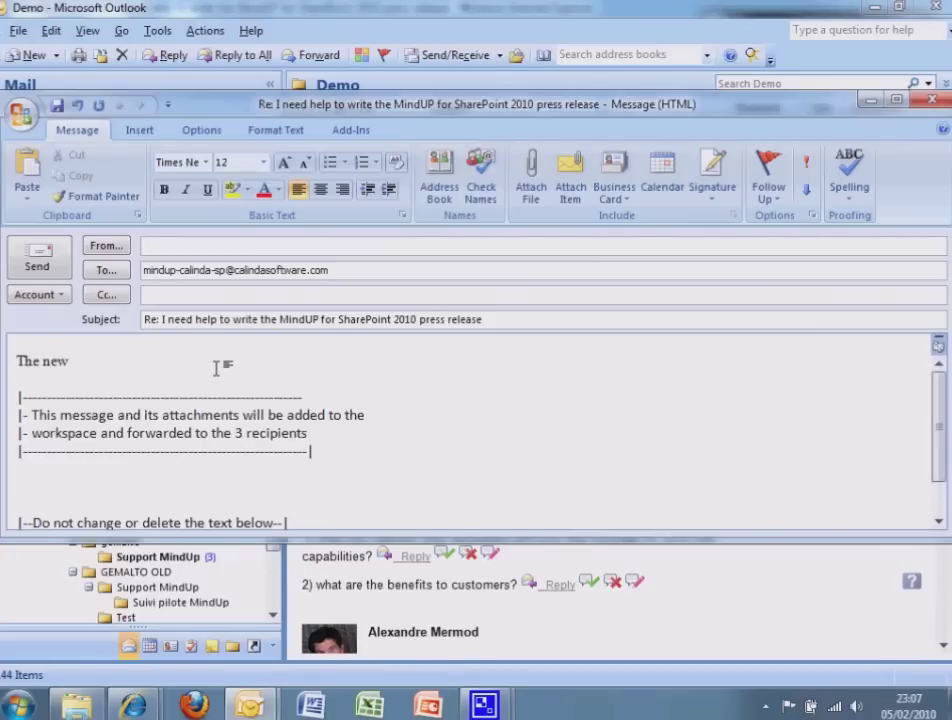
pyautogui.write(' features are :')
pyautogui.press('Return')
pyautogui.write('- ')
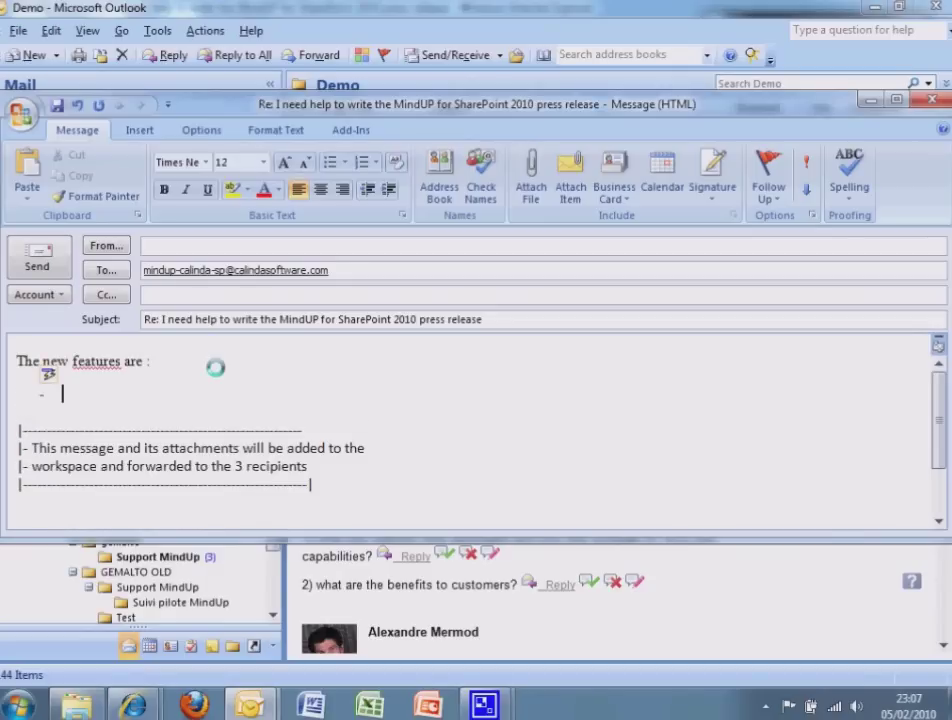
pyautogui.write('Dynamic silverlig')
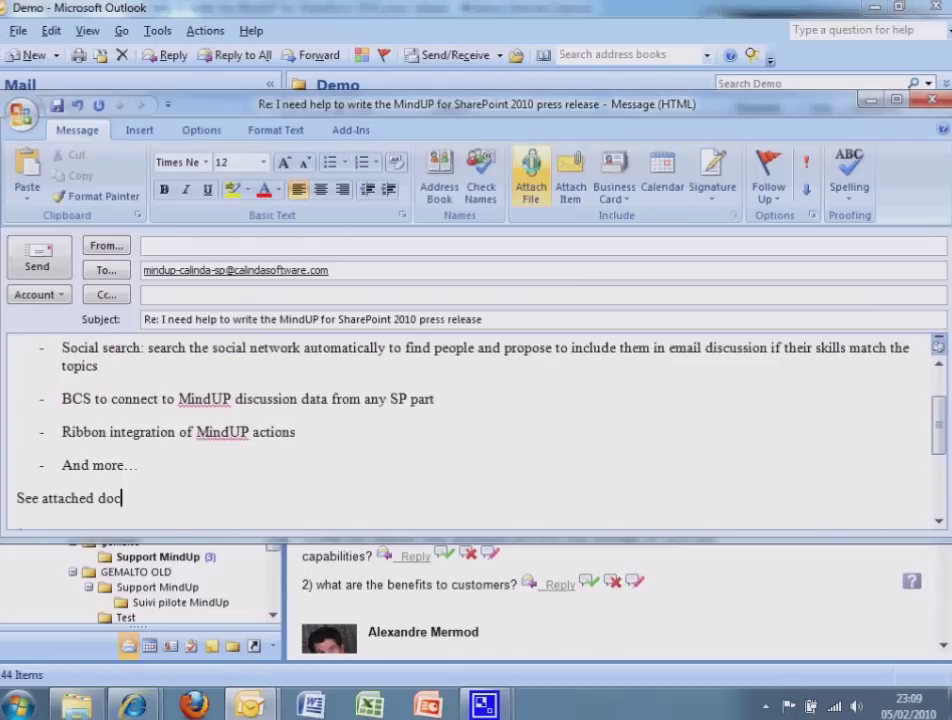
pyautogui.click(531, 175)
pyautogui.click(252, 240)
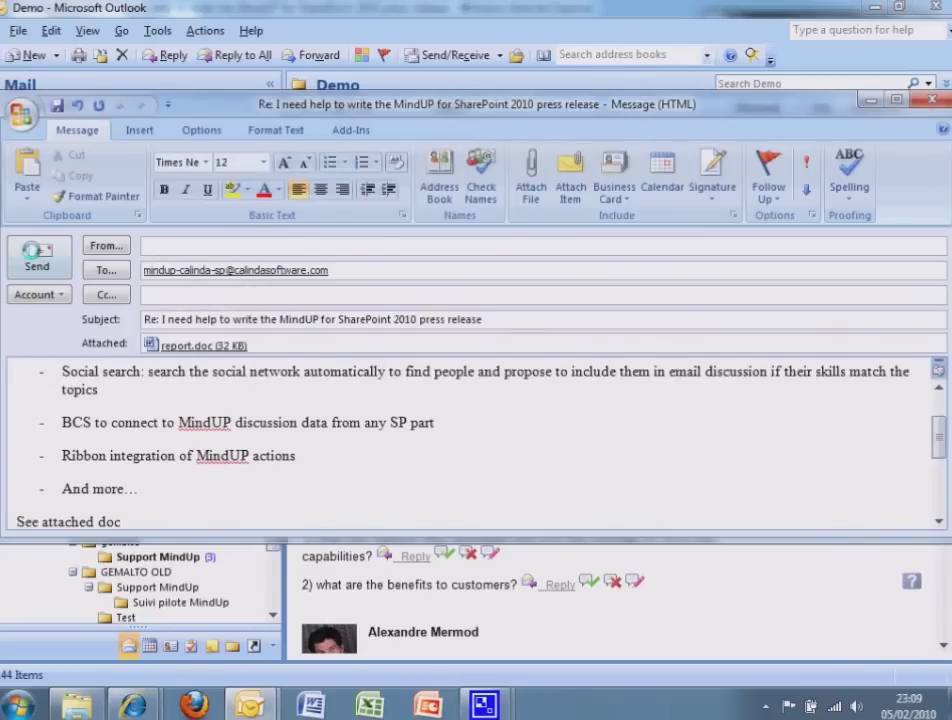
# Send the reply, then enlarge the reading pane to show the message's participants list
pyautogui.click(36, 252)
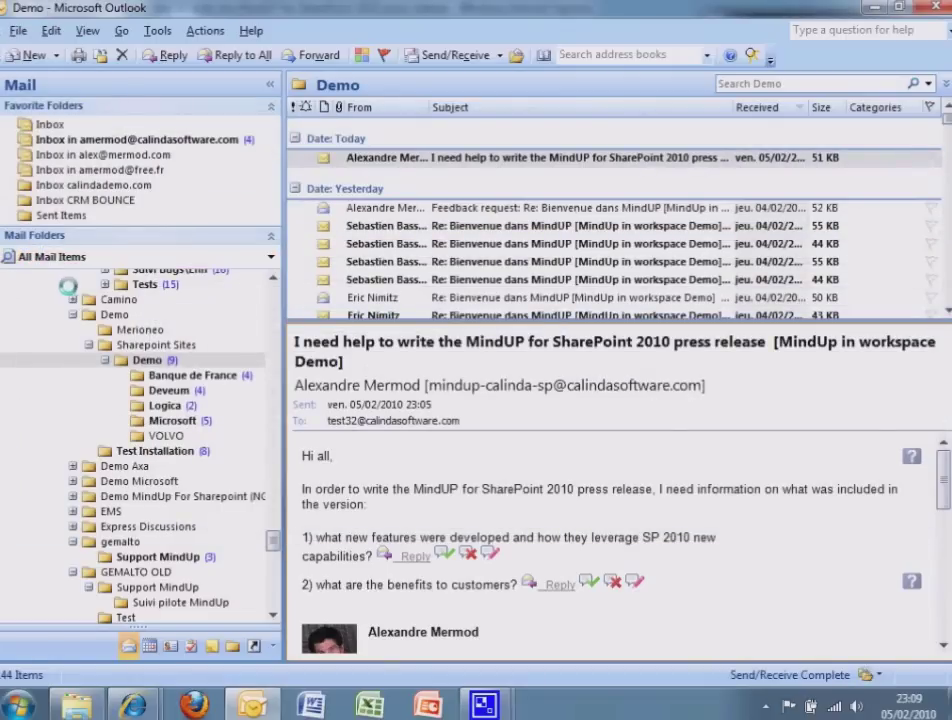
pyautogui.scroll(-3, 490, 538)
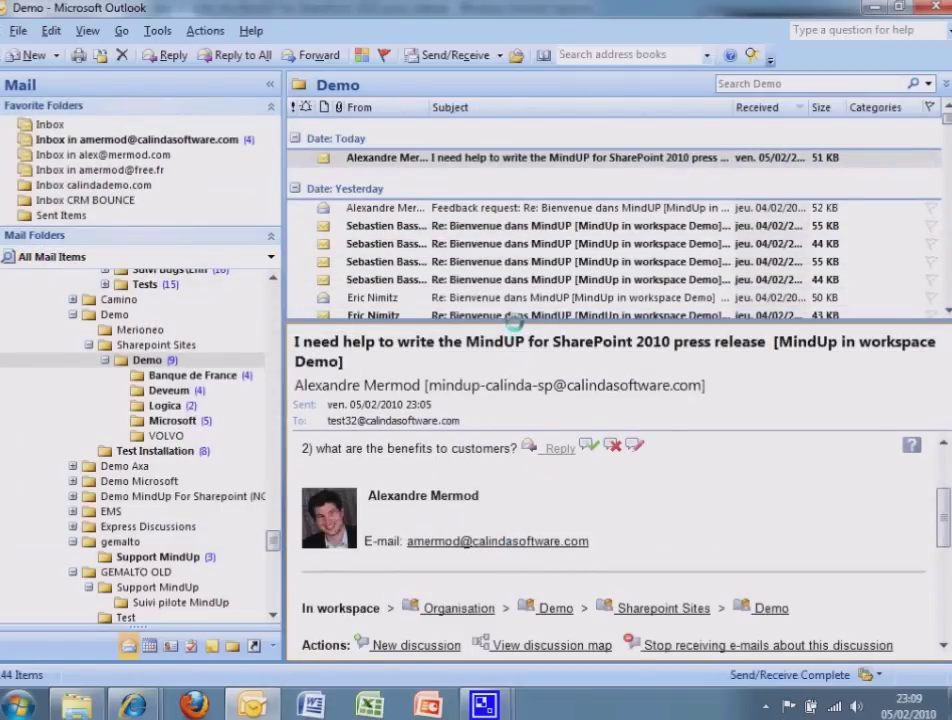
pyautogui.moveTo(513, 322); pyautogui.dragTo(508, 242)
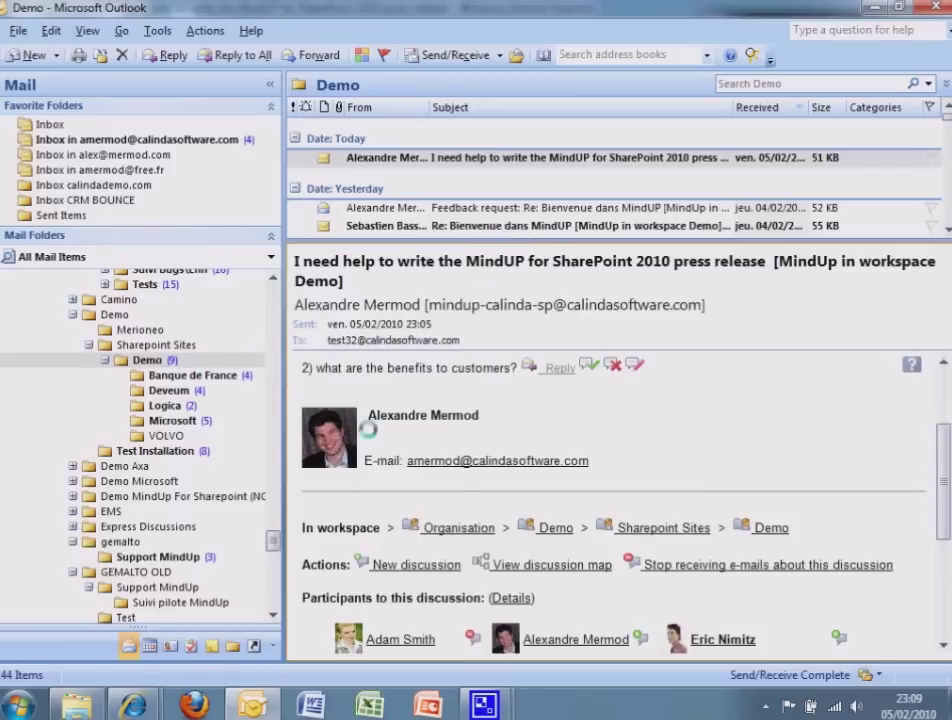
pyautogui.scroll(-3, 540, 470)
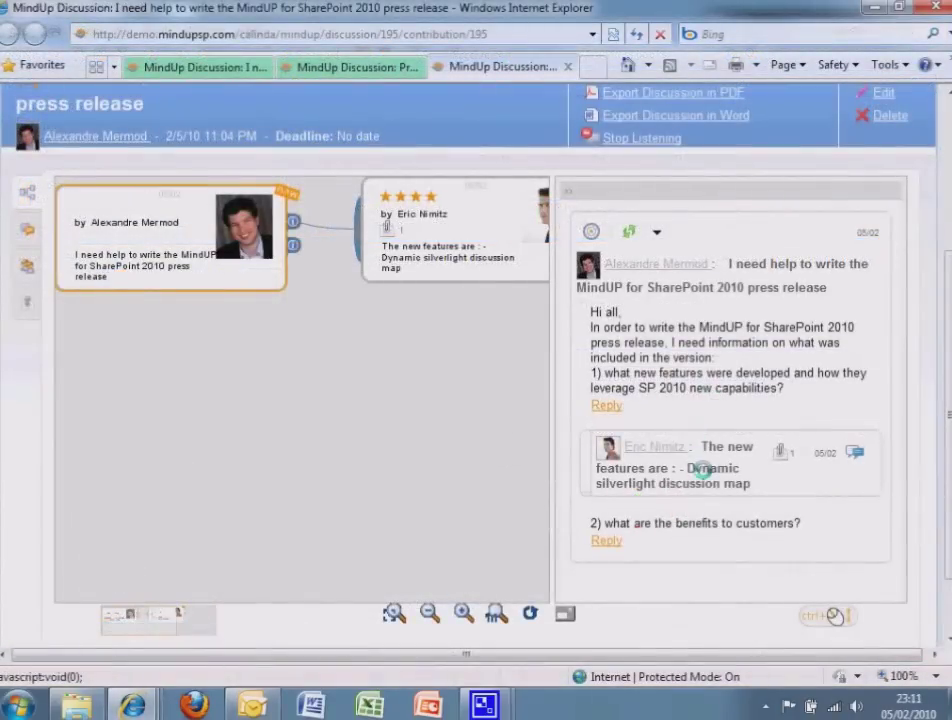
# Find the emailed reply card in the discussion map, expand its text and preview report.doc
pyautogui.click(700, 470)
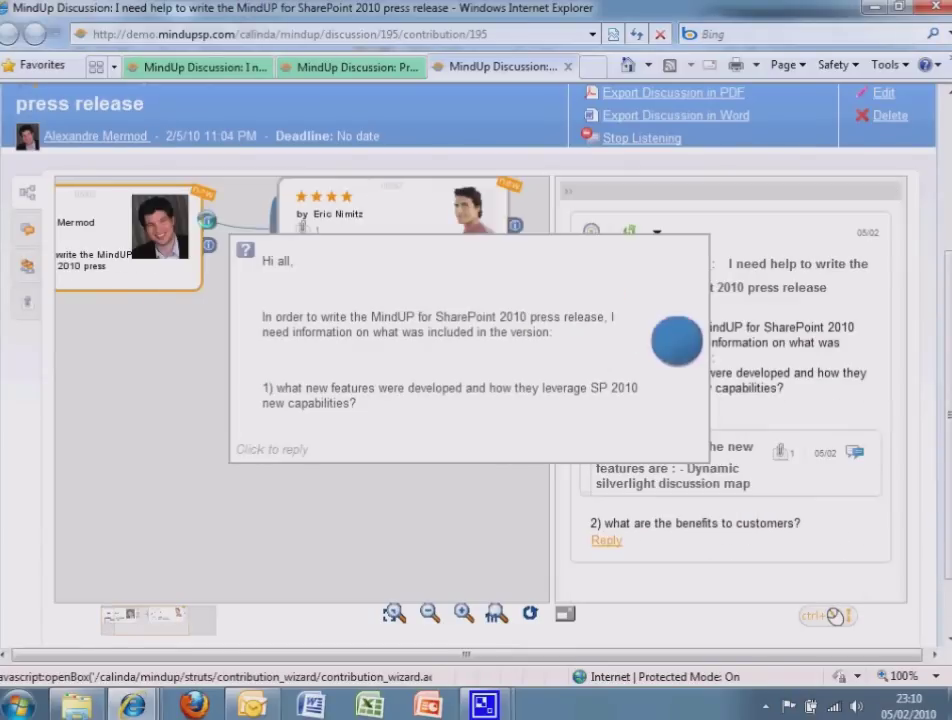
pyautogui.click(334, 228)
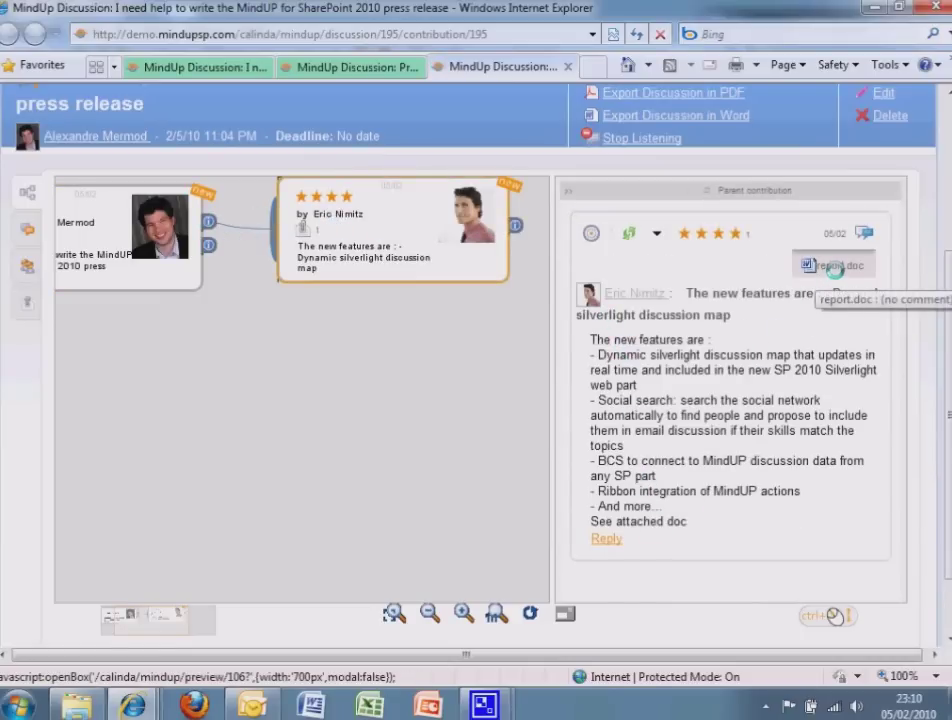
pyautogui.click(742, 190)
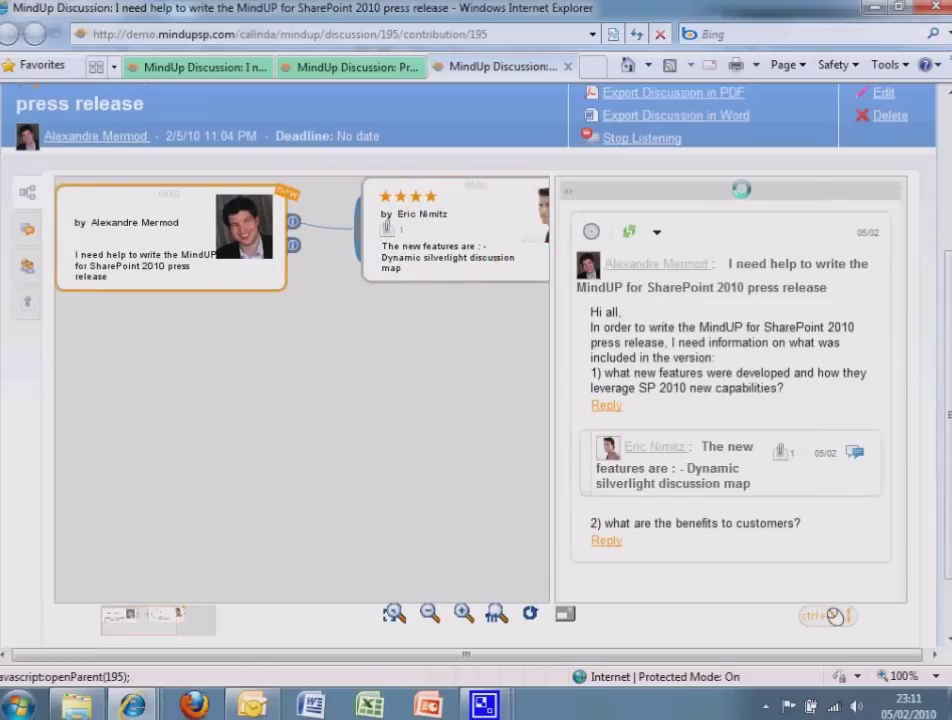
pyautogui.click(724, 447)
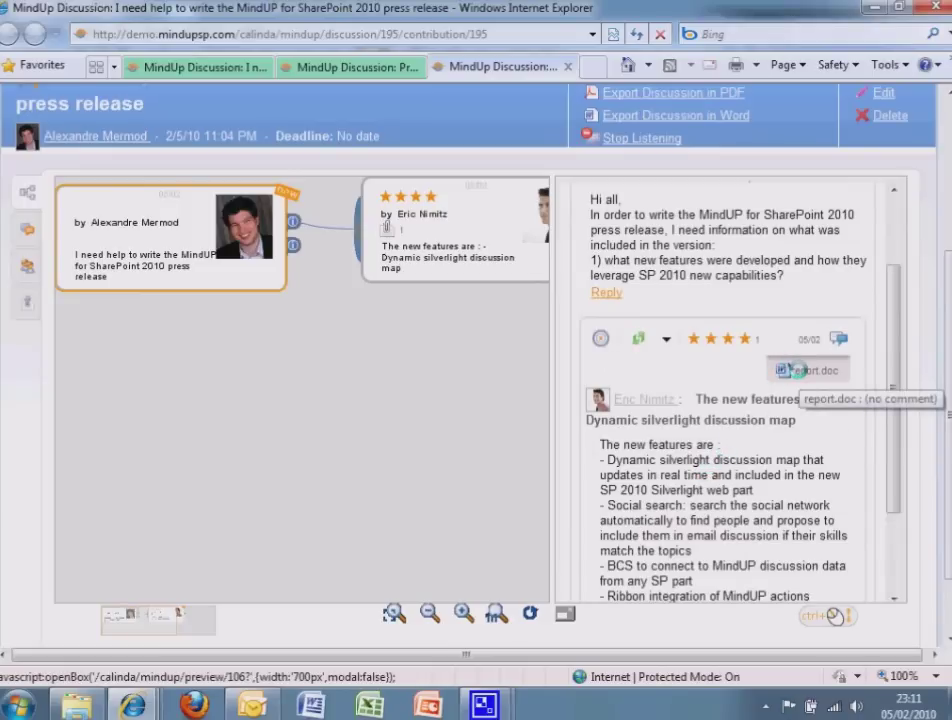
pyautogui.click(797, 371)
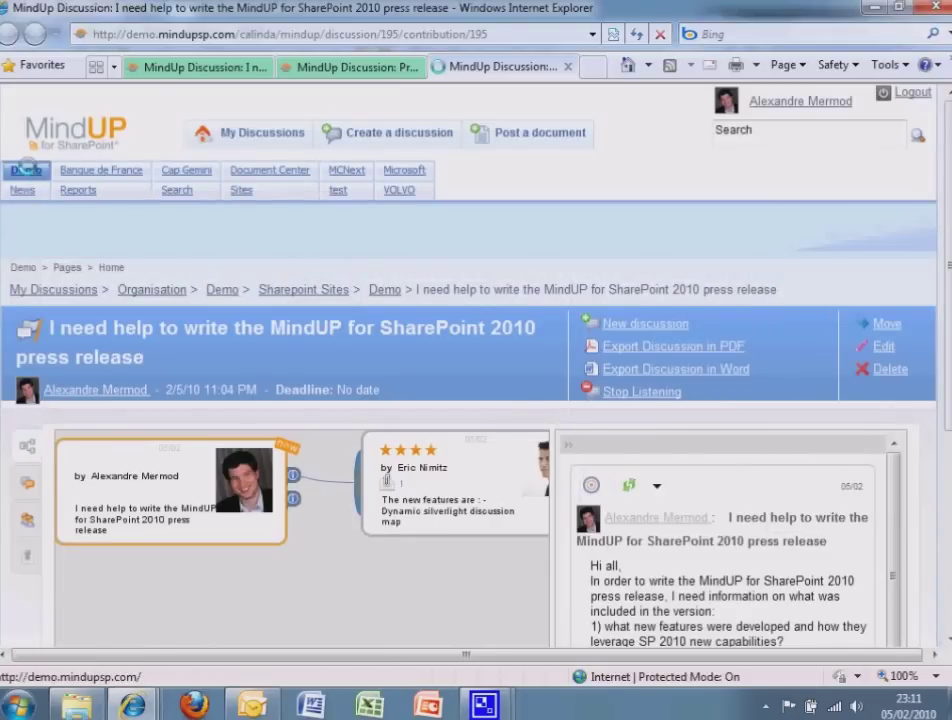
# Open report.doc from the Demo workspace's Latest Attachments list
pyautogui.scroll(-5, 600, 445)
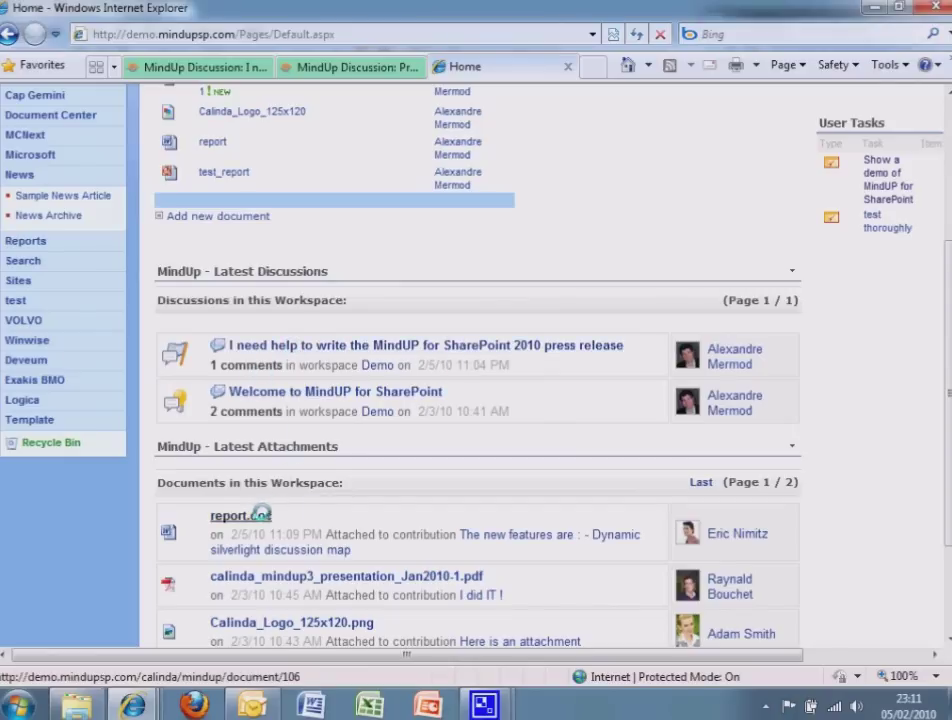
pyautogui.moveTo(678, 531)
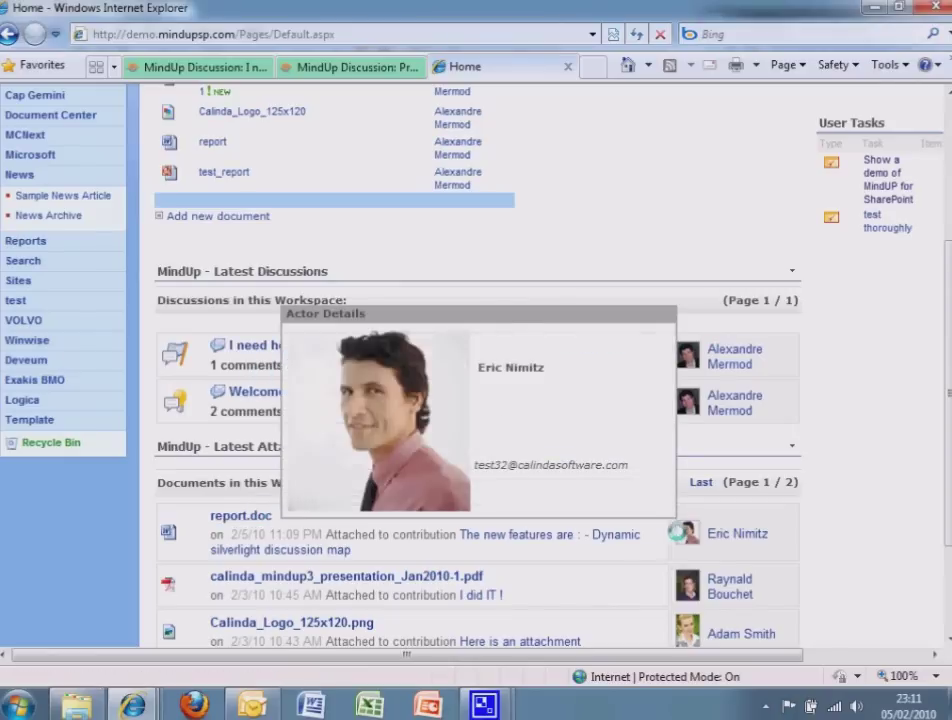
pyautogui.click(255, 515)
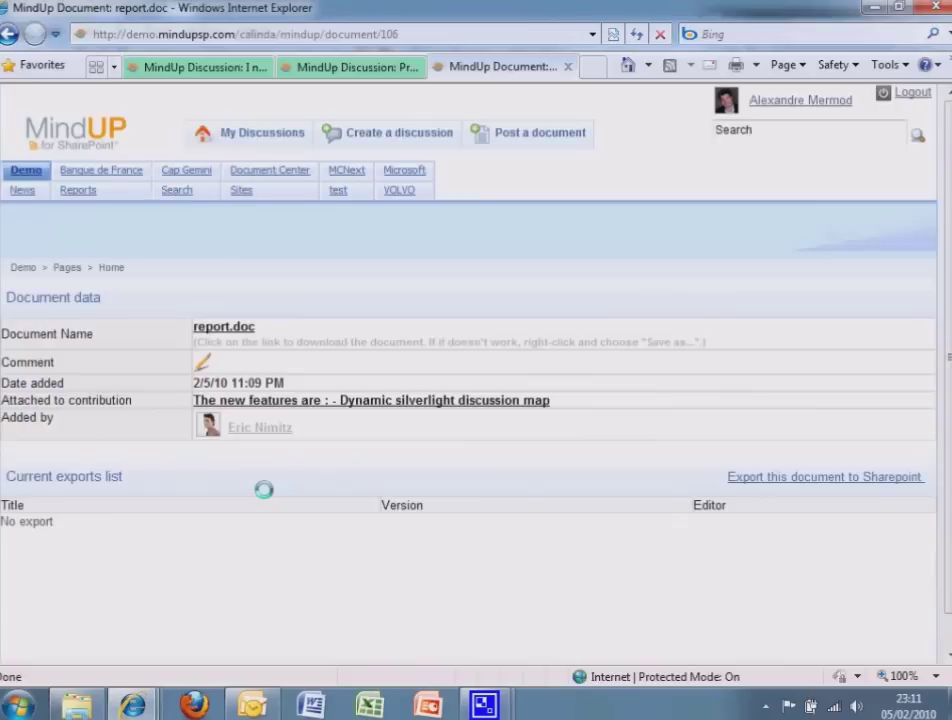
# Export report.doc to Shared Documents and open the exported version 2.0 copy
pyautogui.click(744, 476)
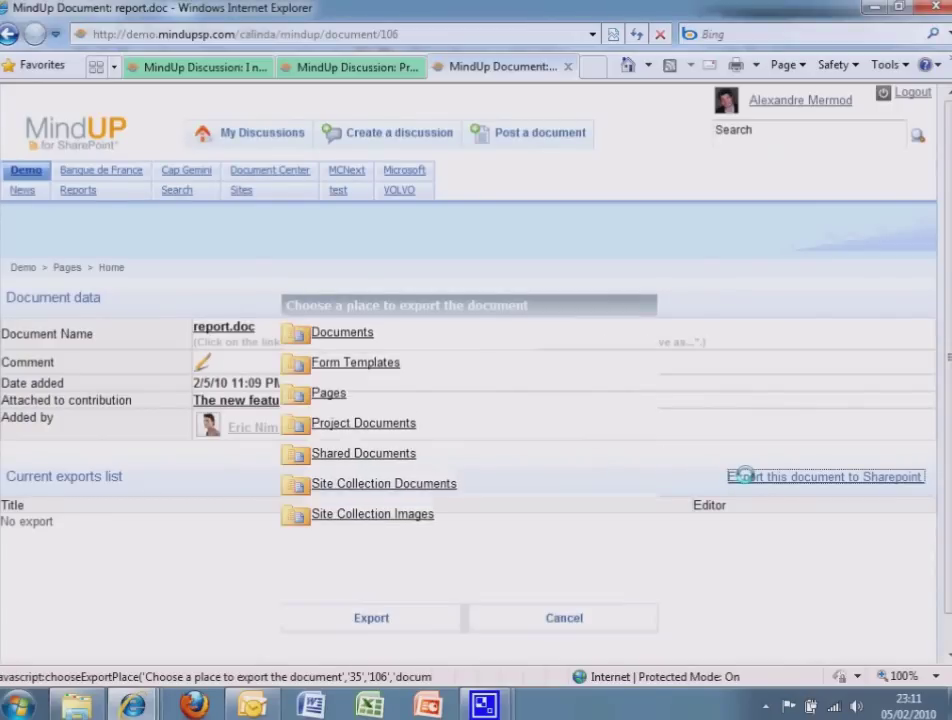
pyautogui.click(370, 453)
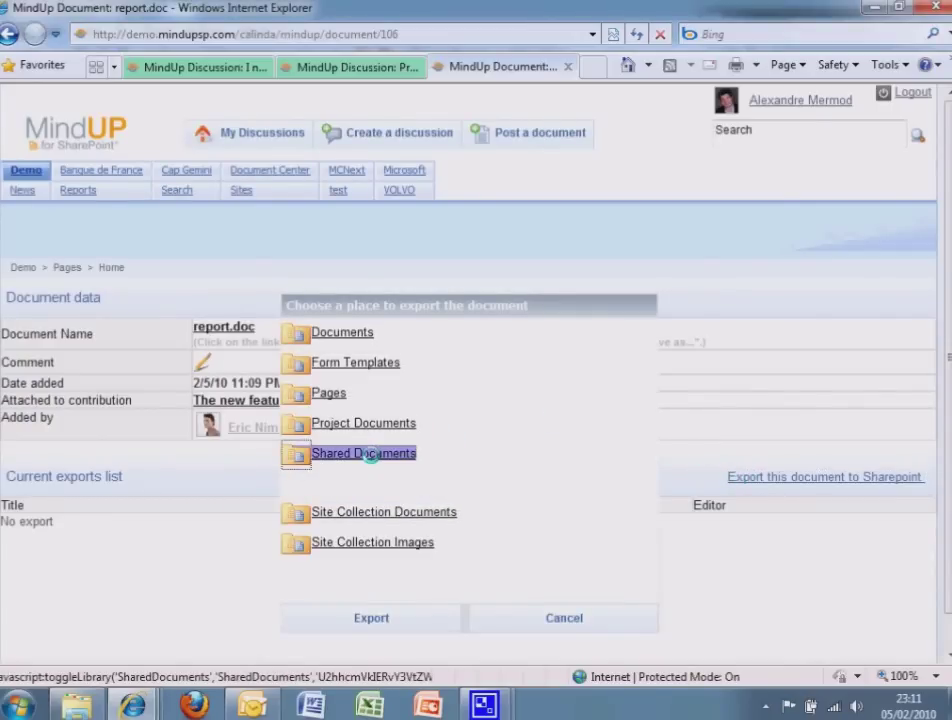
pyautogui.click(366, 616)
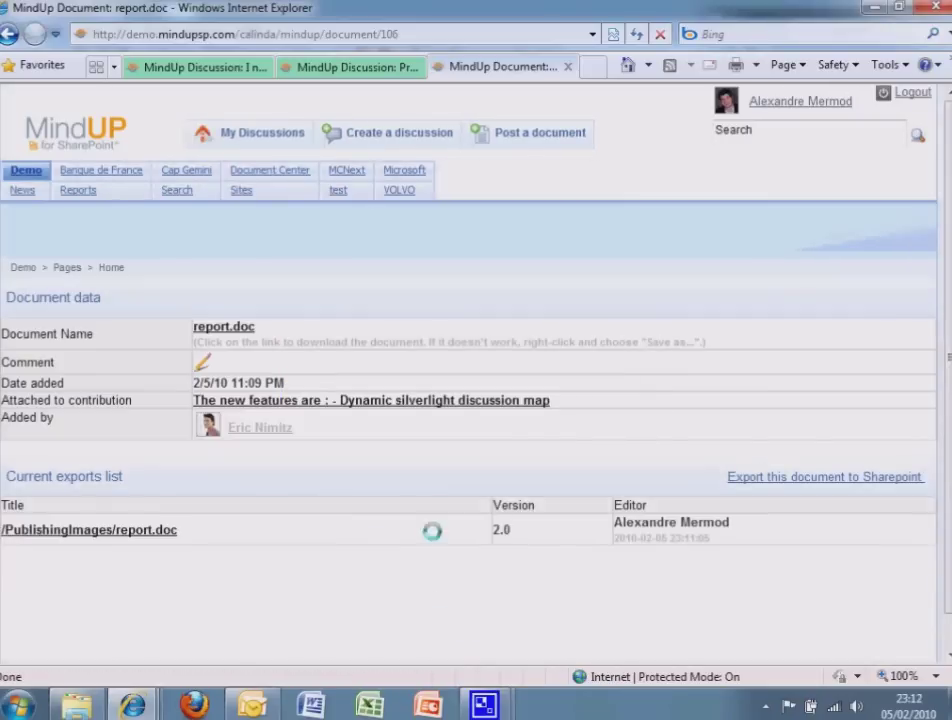
pyautogui.moveTo(497, 527); pyautogui.dragTo(625, 525)
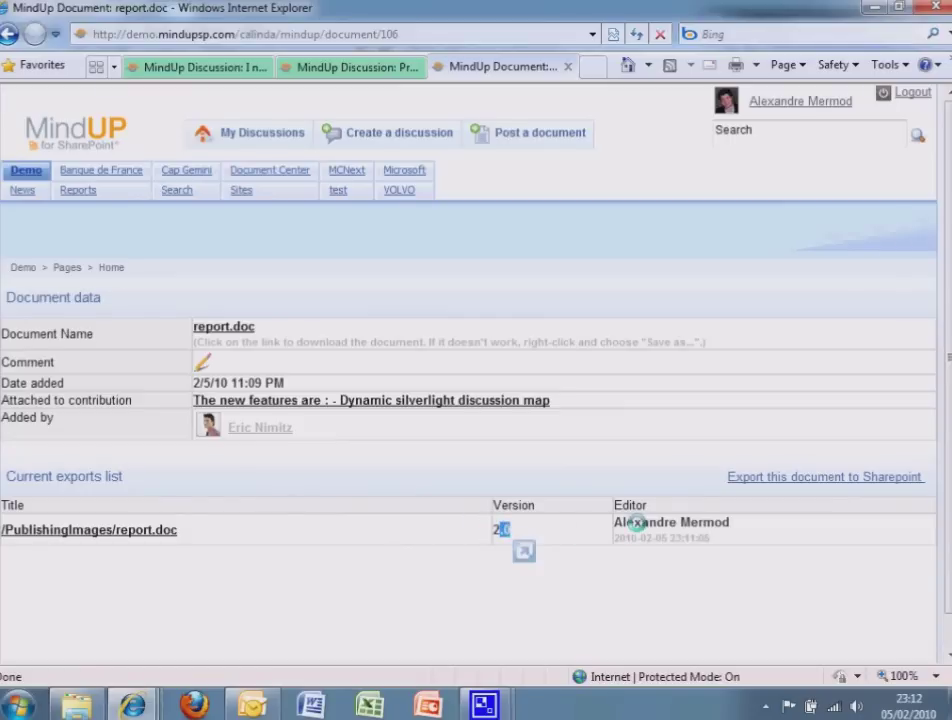
pyautogui.moveTo(208, 425)
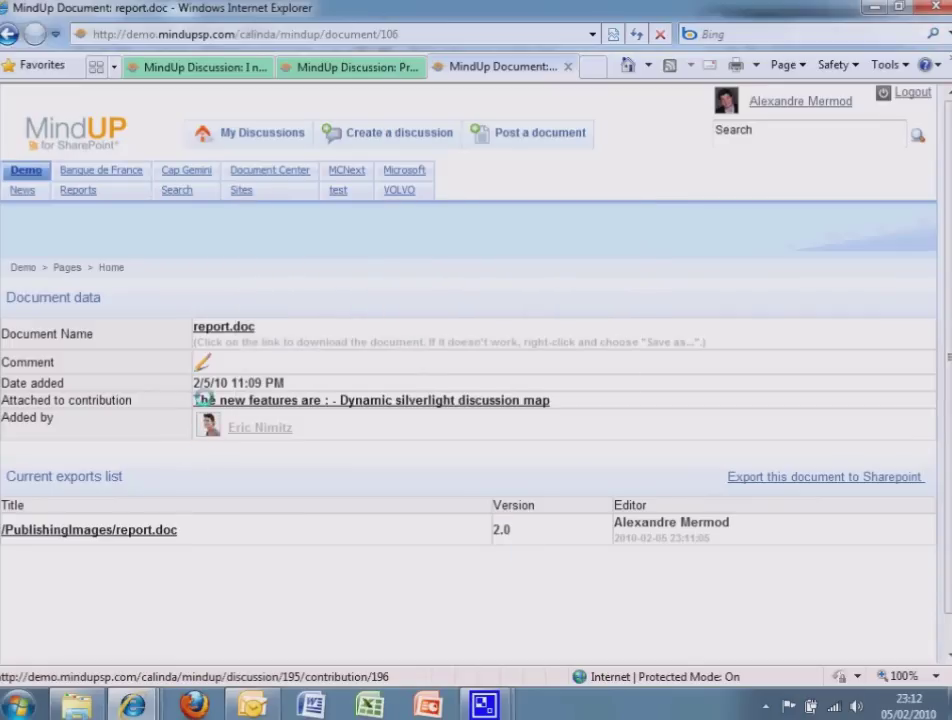
pyautogui.click(116, 530)
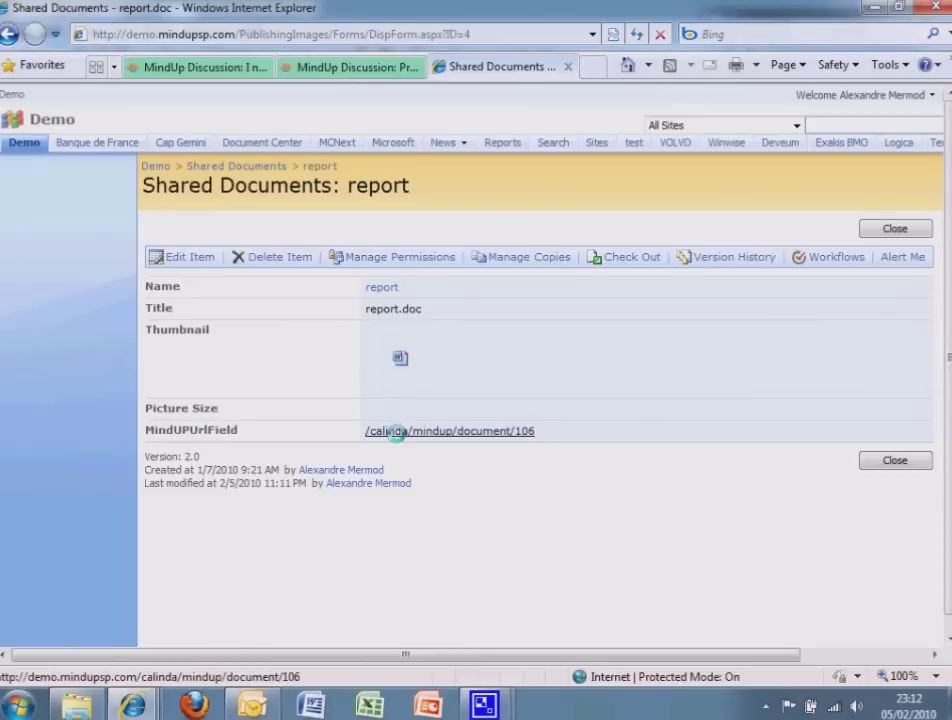
# Follow report.doc's MindUP link back to the press release discussion map with its replies
pyautogui.click(397, 432)
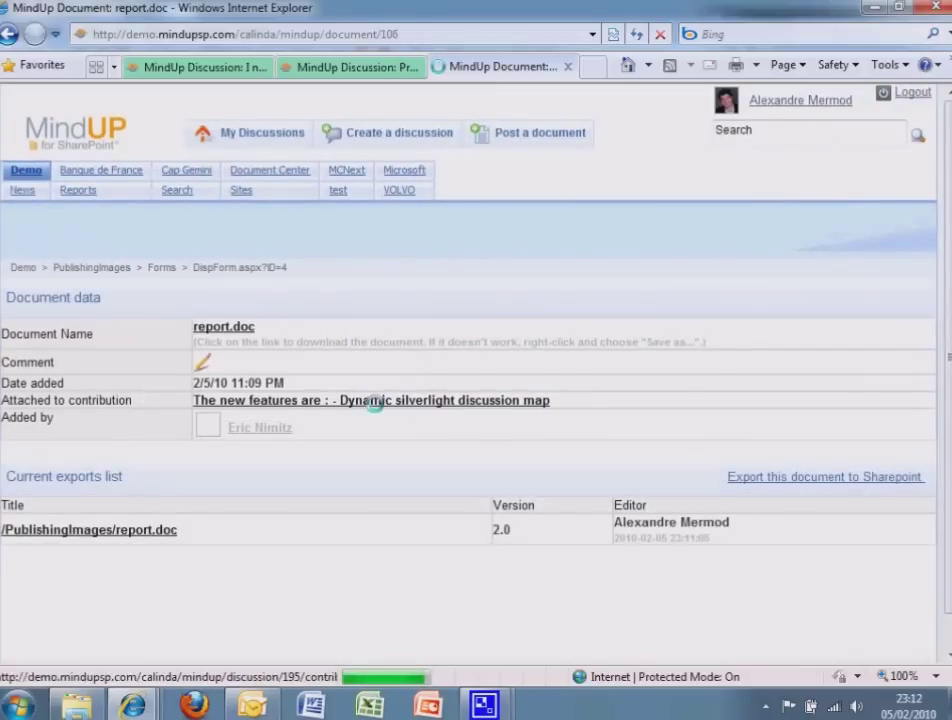
pyautogui.click(373, 400)
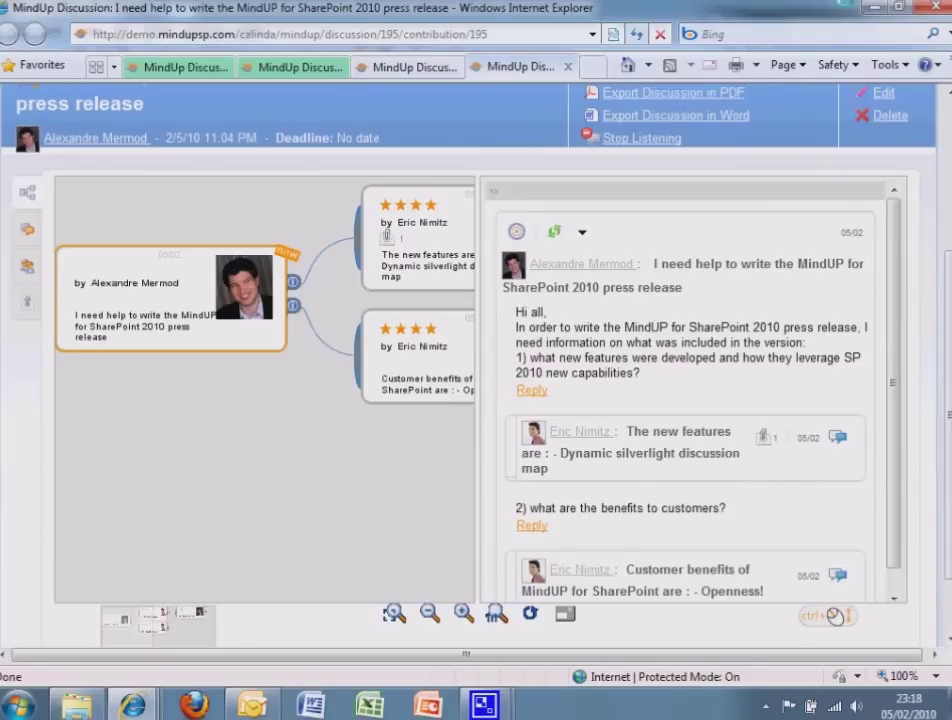
# Export the discussion to Word and open Synthese_MindUp_195.doc from the download prompt
pyautogui.click(700, 122)
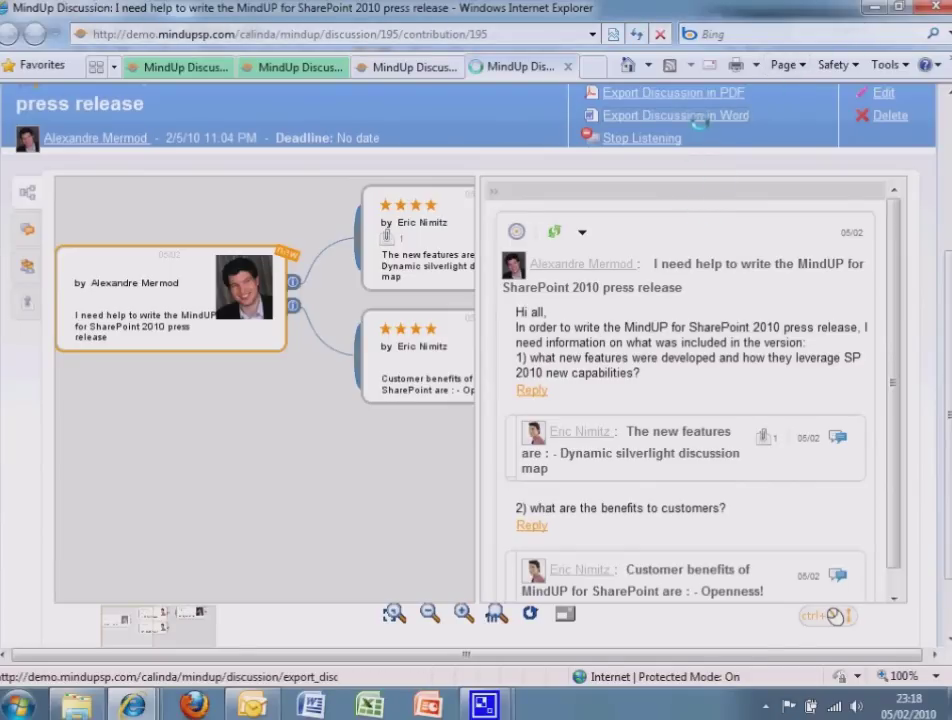
pyautogui.click(448, 363)
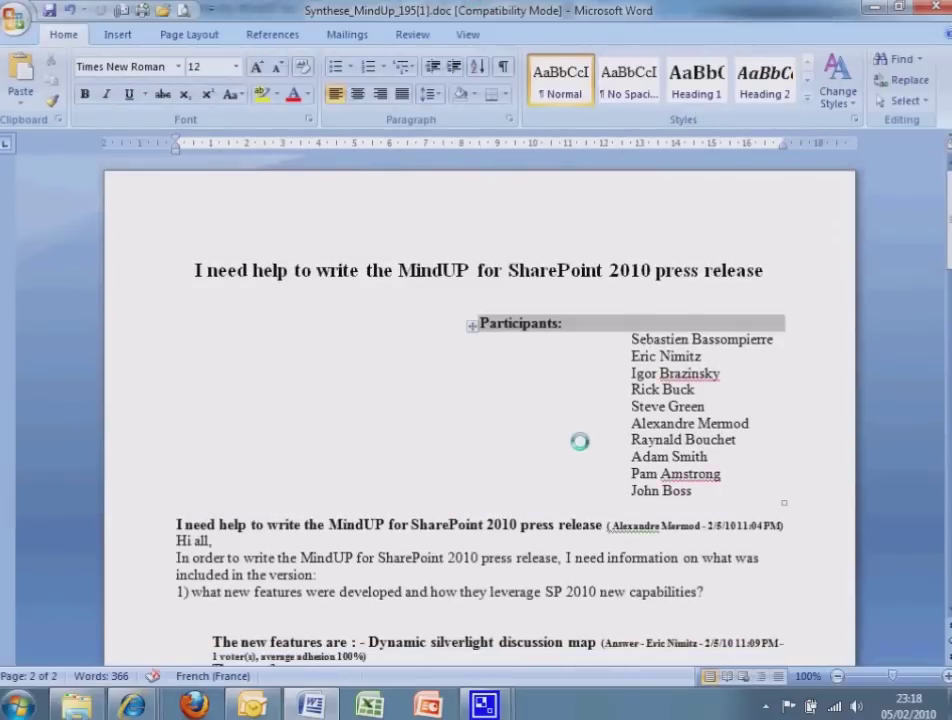
# Scroll the Word export down to the Documents section listing report.doc and the Discussion Map
pyautogui.scroll(-20, 582, 378)
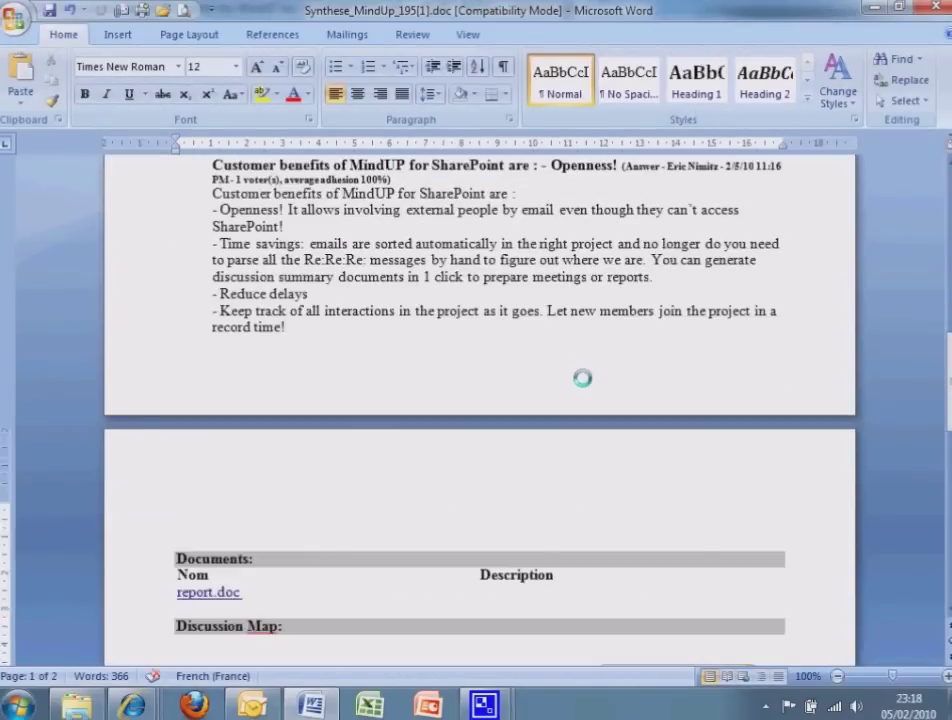